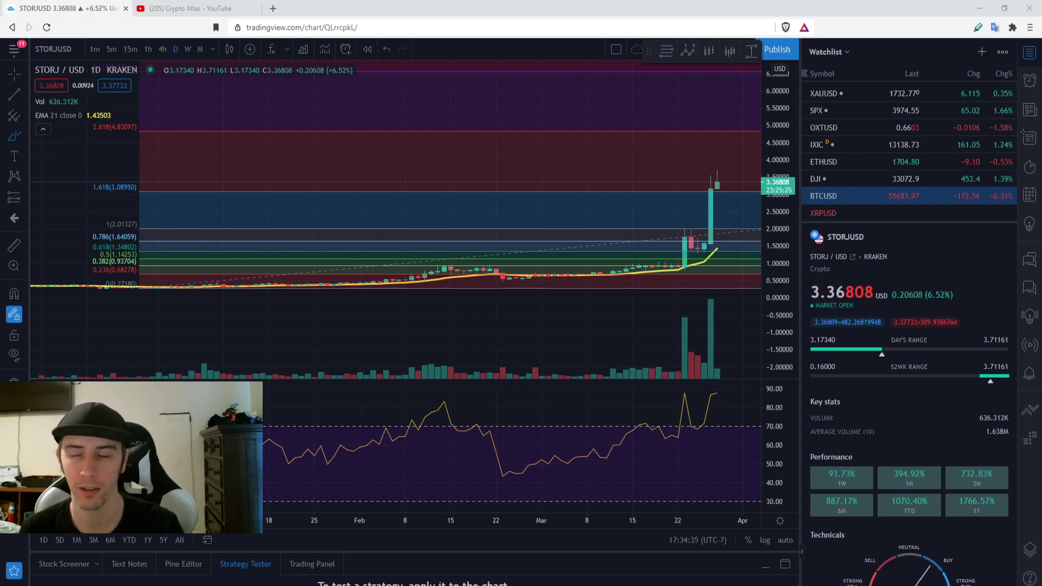
# Step: Switch to the Crypto Atlas YouTube channel's Videos page
pyautogui.click(200, 10)
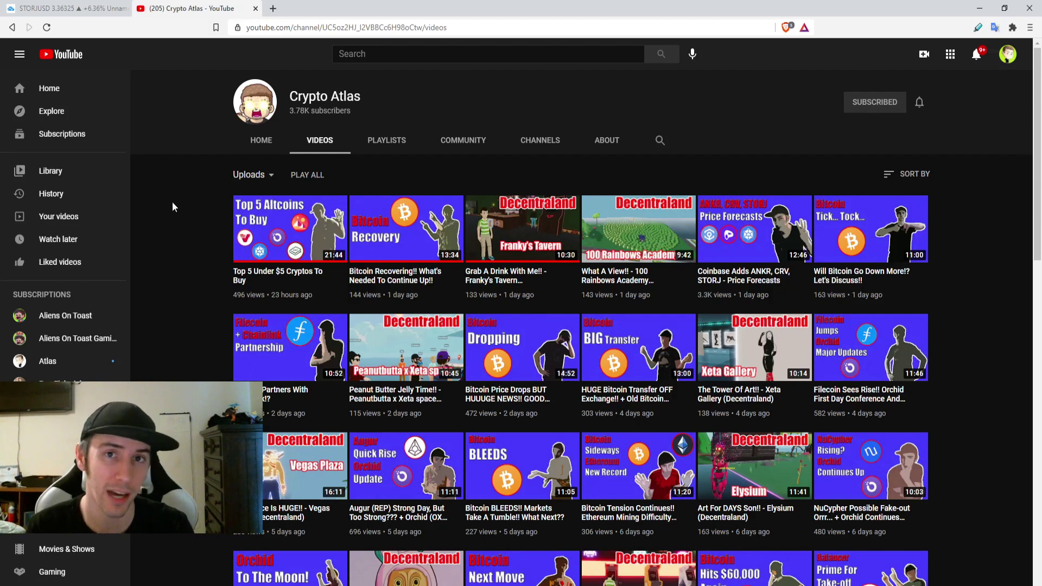
# Step: Return to the STORJ/USD daily chart and zoom in on the late-March breakout candles
pyautogui.click(65, 8)
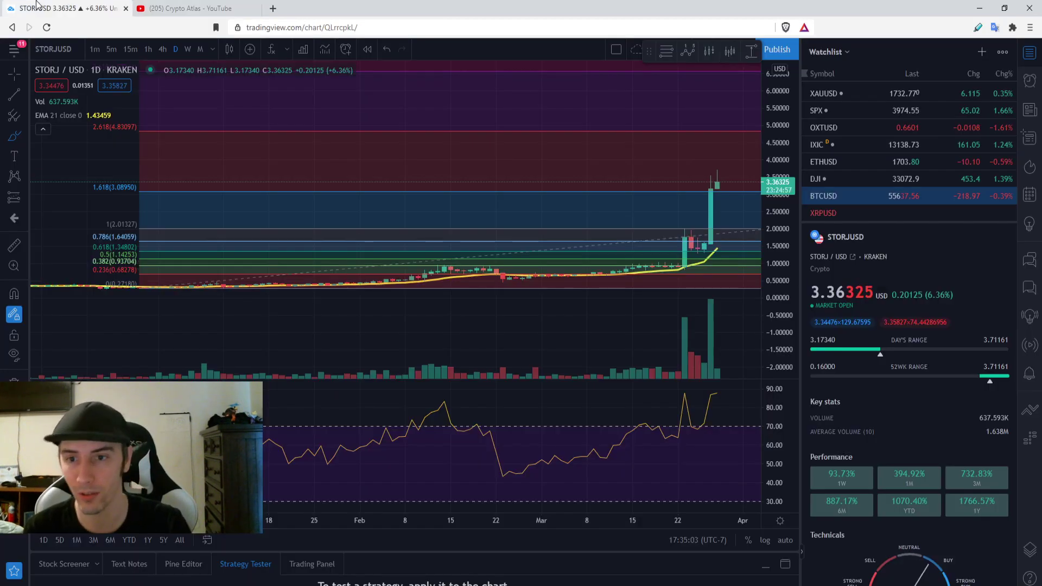
pyautogui.scroll(5, 662, 177)
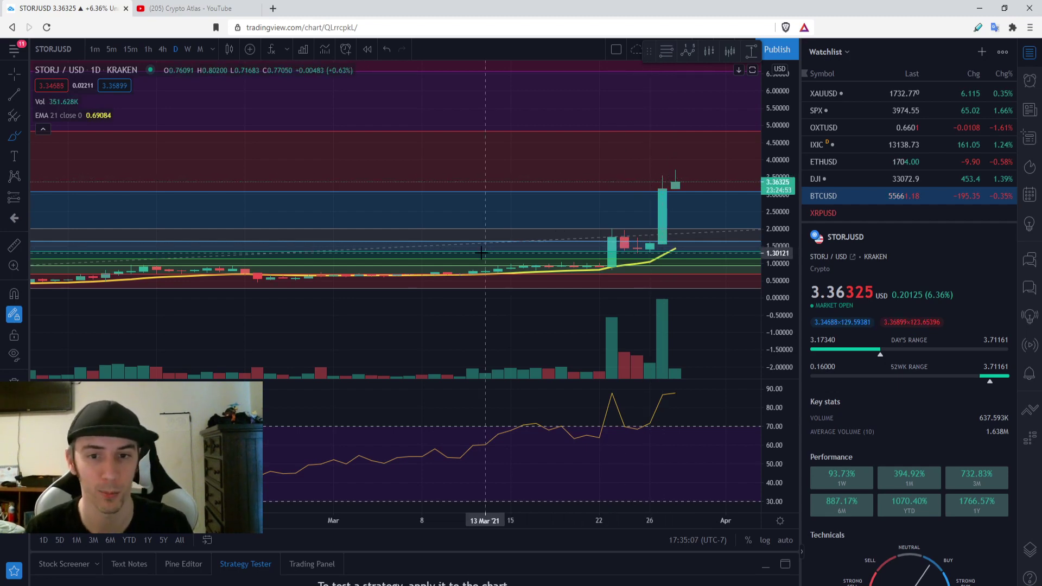
pyautogui.scroll(-4, 481, 252)
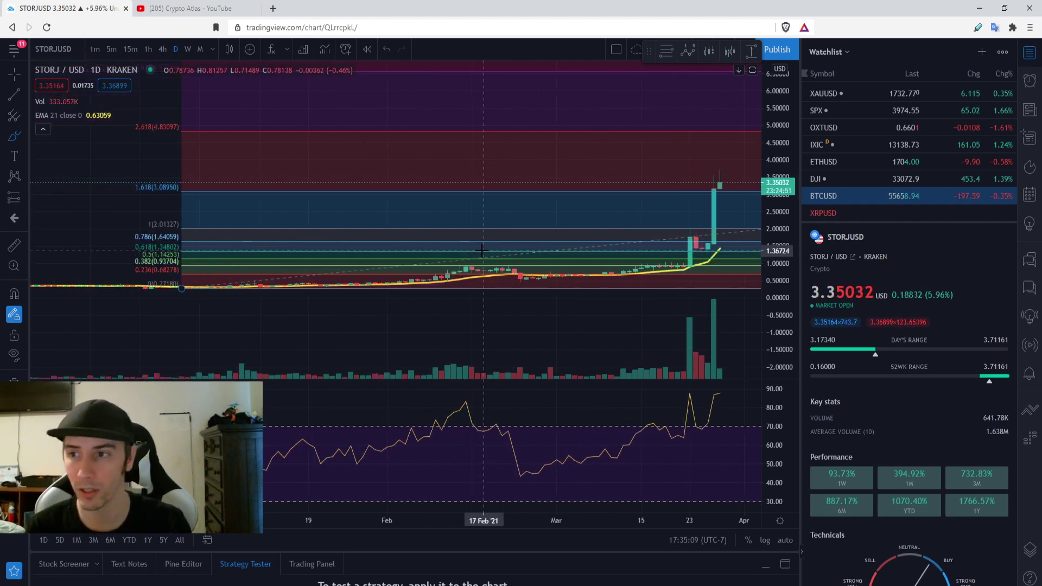
pyautogui.scroll(3, 632, 304)
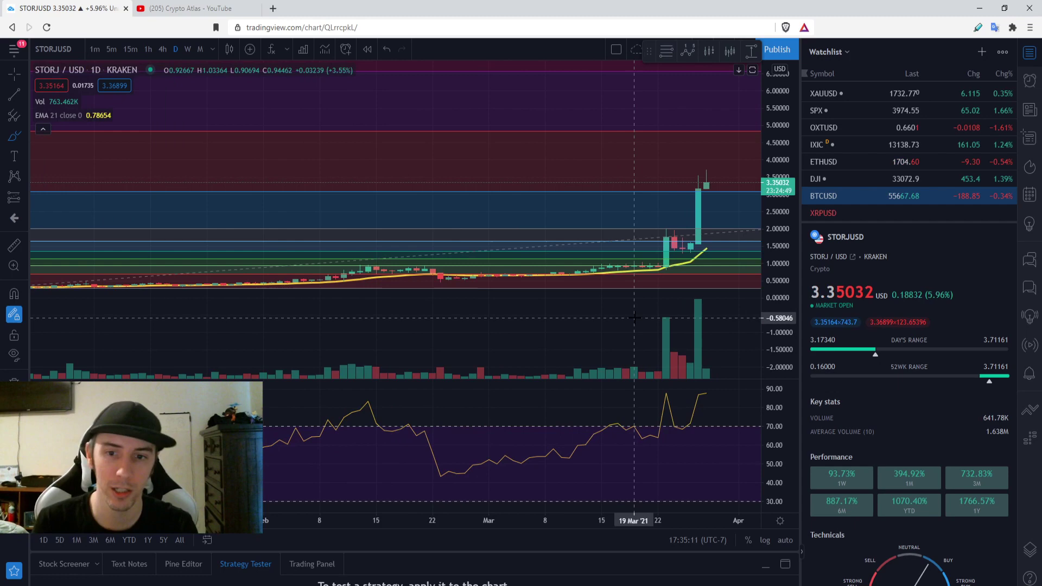
pyautogui.scroll(2, 635, 318)
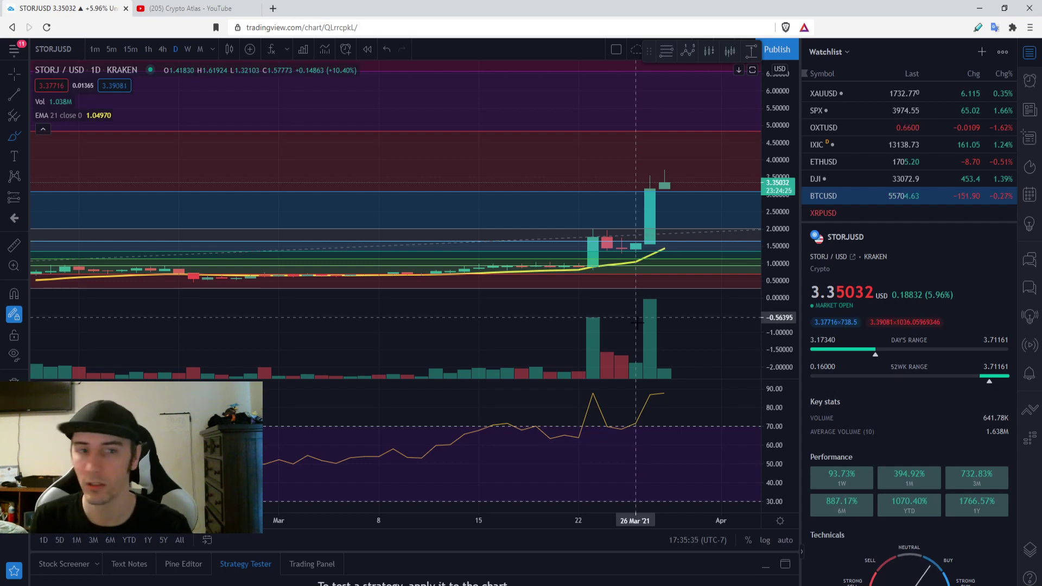
# Step: Zoom the time axis and rescale the price axis to fit March's candles up to about 6.00
pyautogui.scroll(1, 639, 330)
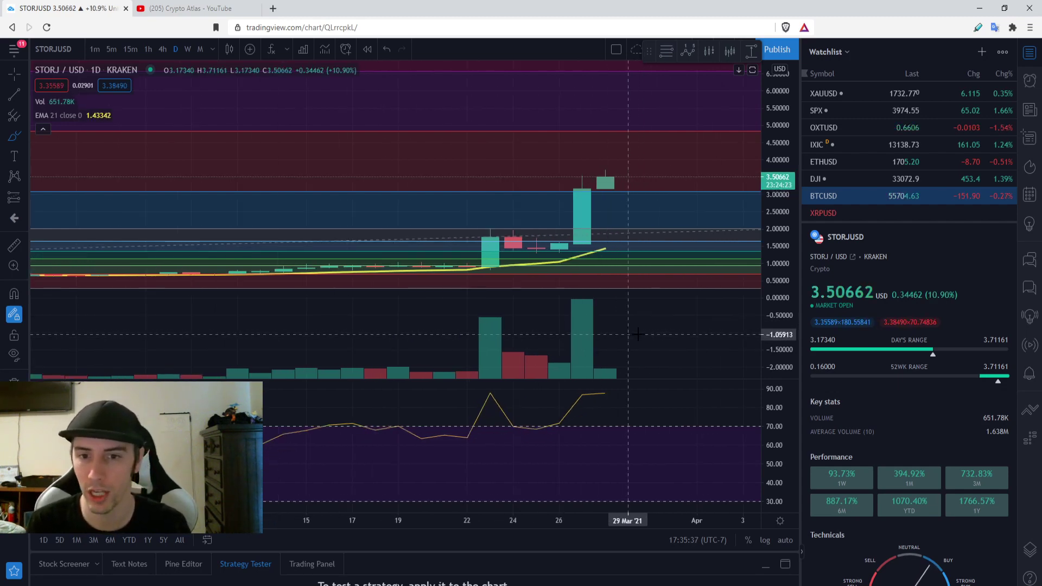
pyautogui.scroll(-1, 638, 331)
pyautogui.moveTo(773, 217); pyautogui.dragTo(767, 70)
pyautogui.scroll(2, 725, 210)
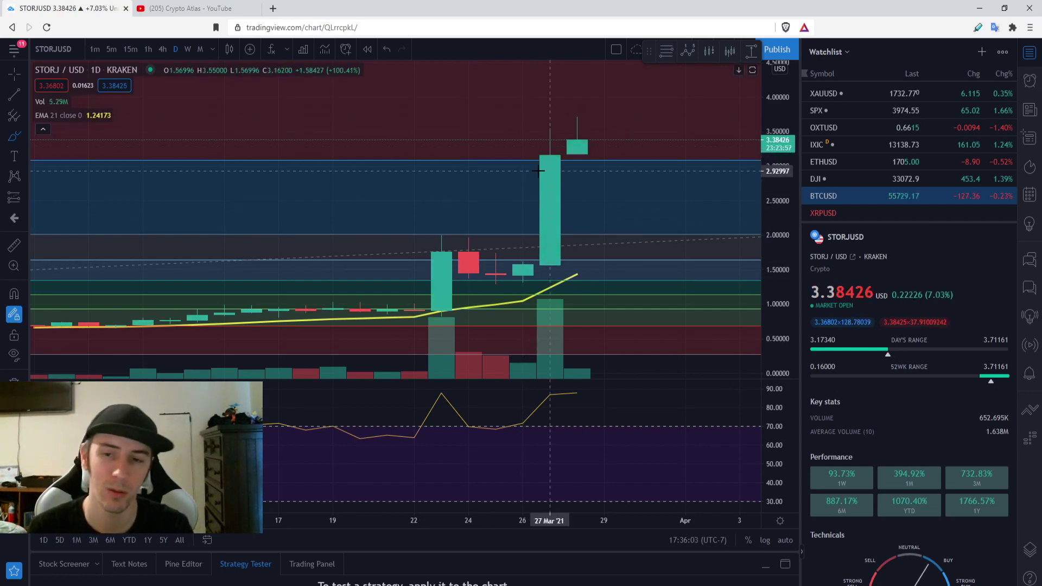
pyautogui.scroll(-5, 543, 173)
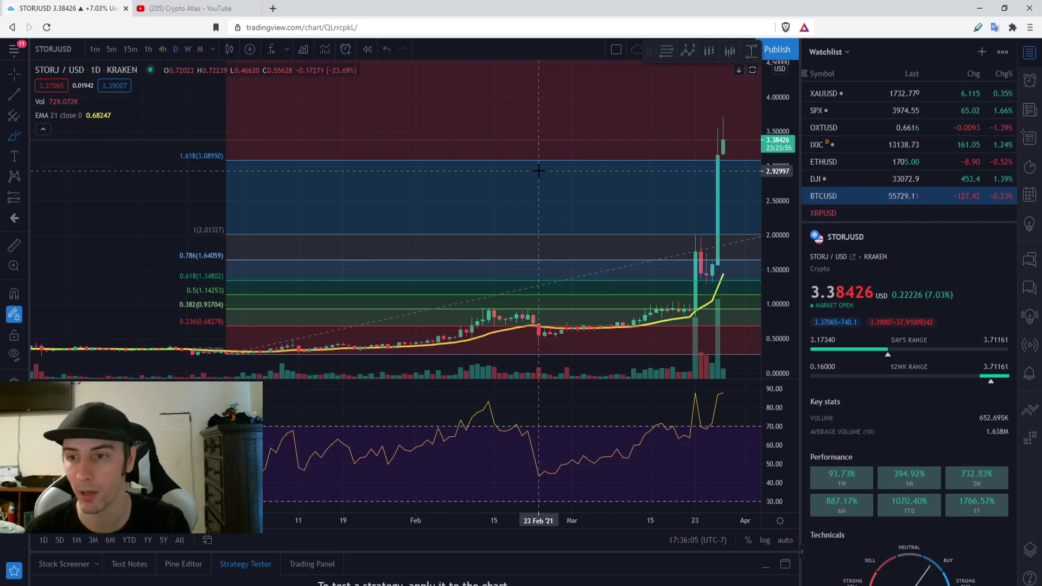
pyautogui.scroll(4, 539, 170)
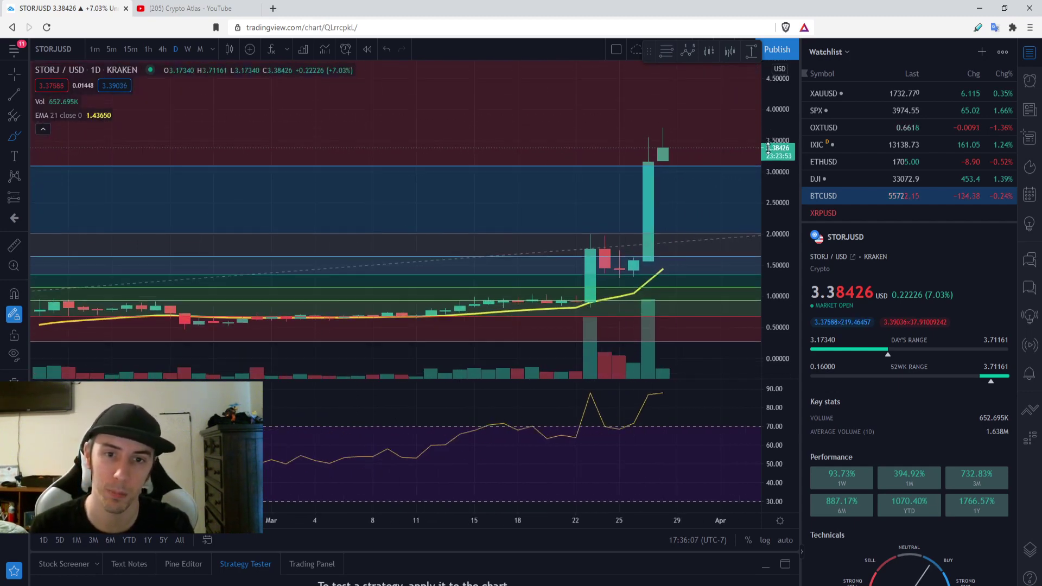
pyautogui.moveTo(768, 148); pyautogui.dragTo(767, 174)
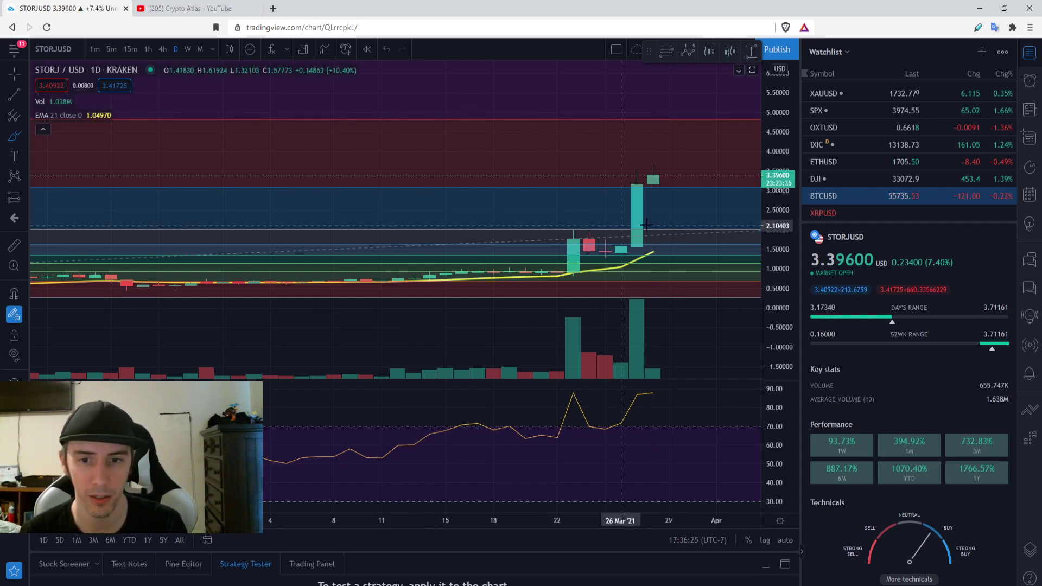
# Step: Try yellow brush marks around the last candles, the volume bar and a projected drop, undoing each
pyautogui.moveTo(624, 218)
pyautogui.mouseDown()
pyautogui.moveTo(666, 185)
pyautogui.moveTo(650, 214)
pyautogui.mouseUp()
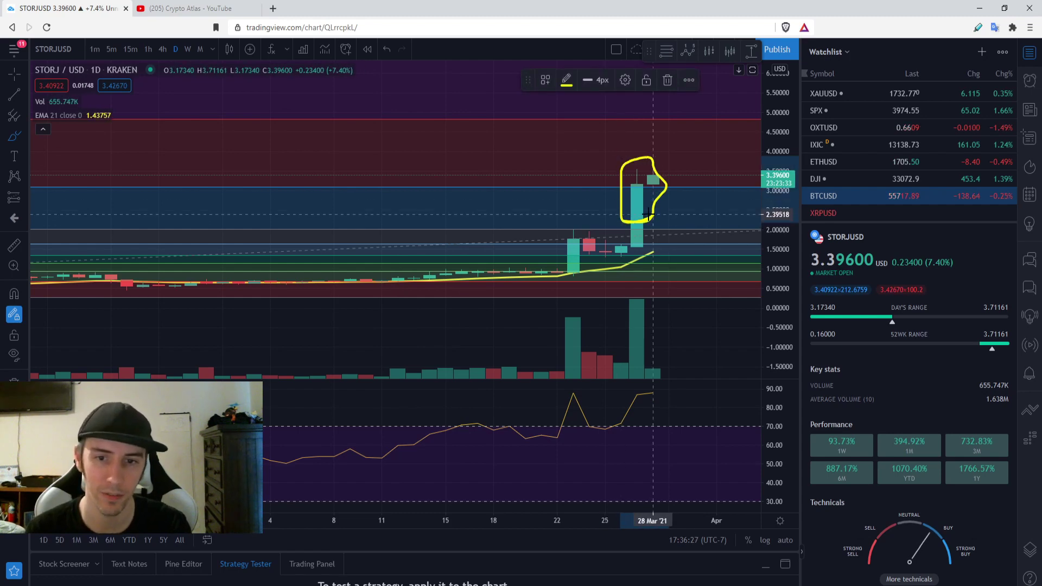
pyautogui.hotkey('ctrl', 'z')
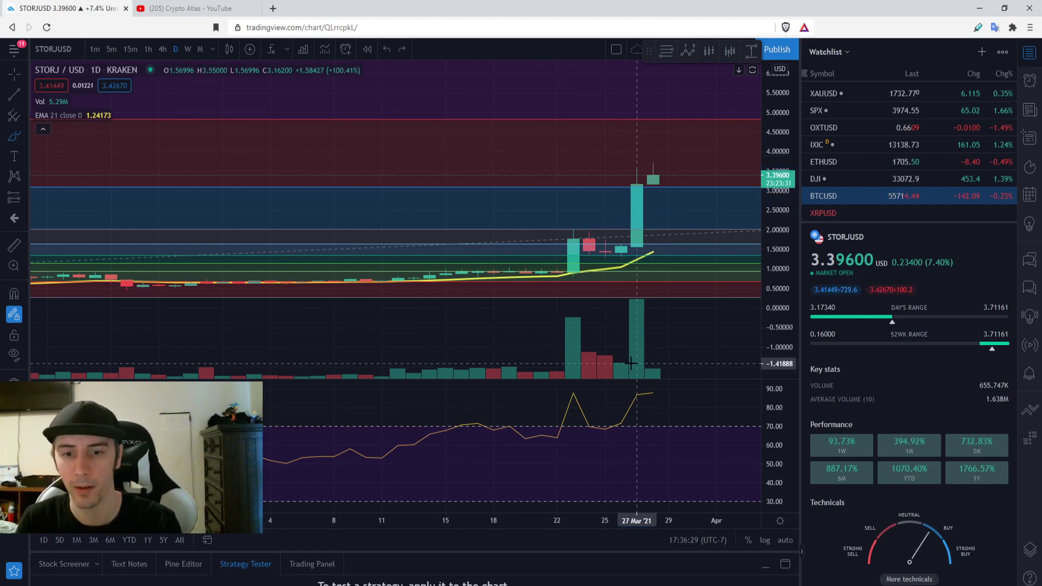
pyautogui.moveTo(637, 359); pyautogui.dragTo(637, 309)
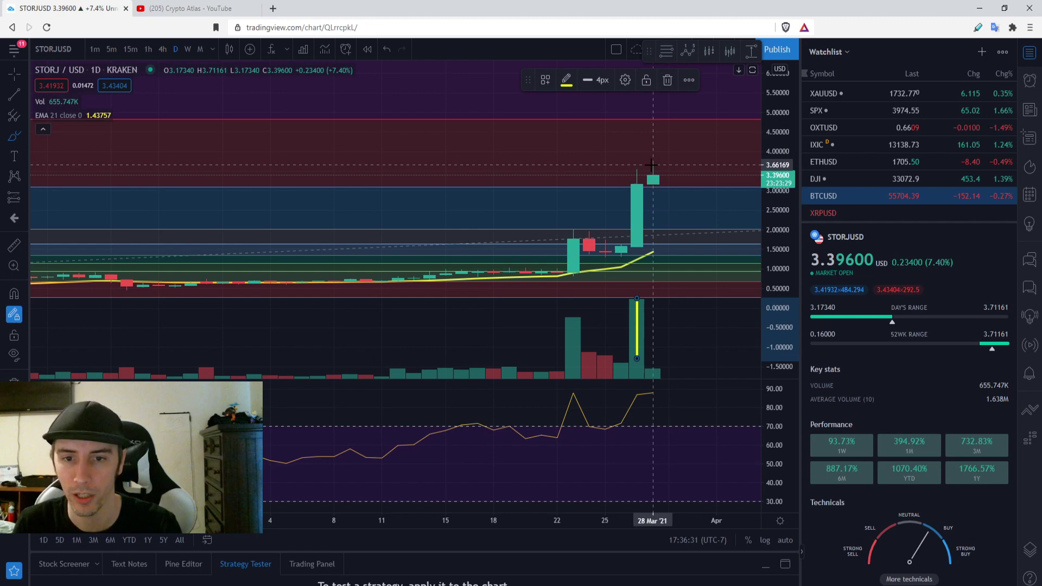
pyautogui.moveTo(653, 166)
pyautogui.mouseDown()
pyautogui.moveTo(668, 227)
pyautogui.moveTo(660, 273)
pyautogui.mouseUp()
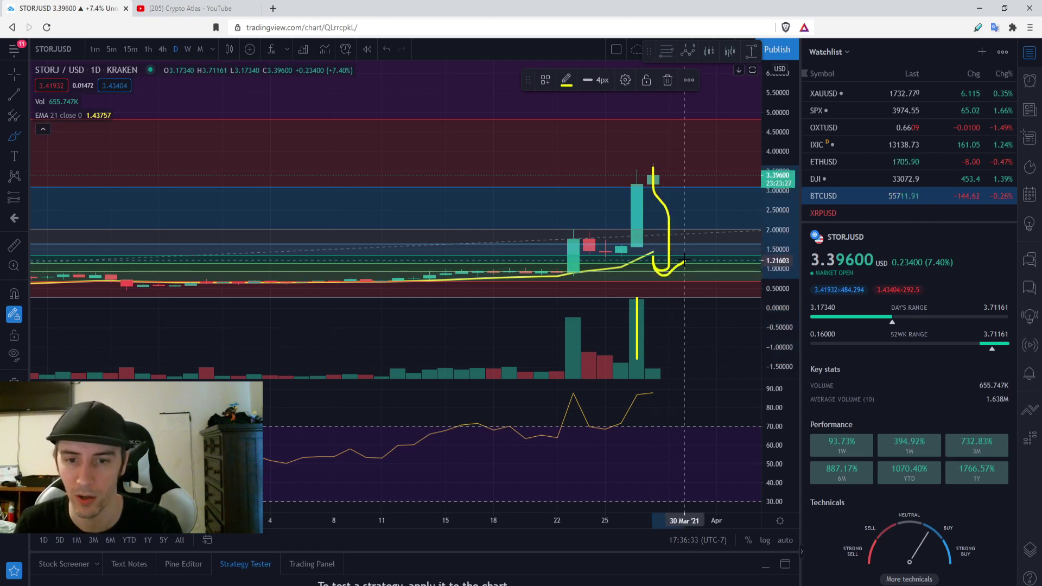
pyautogui.hotkey('ctrl', 'z')
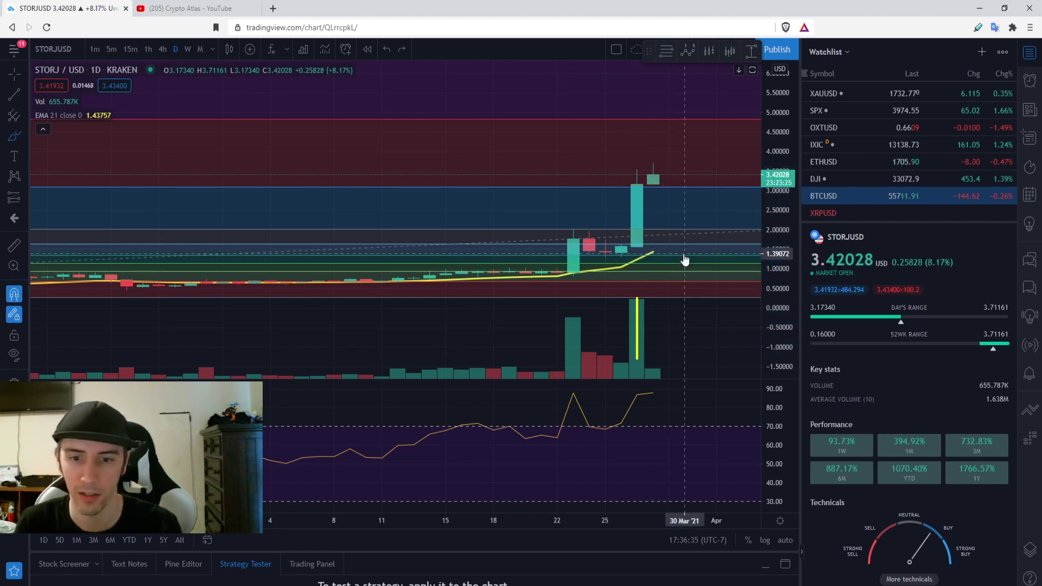
pyautogui.hotkey('ctrl', 'z')
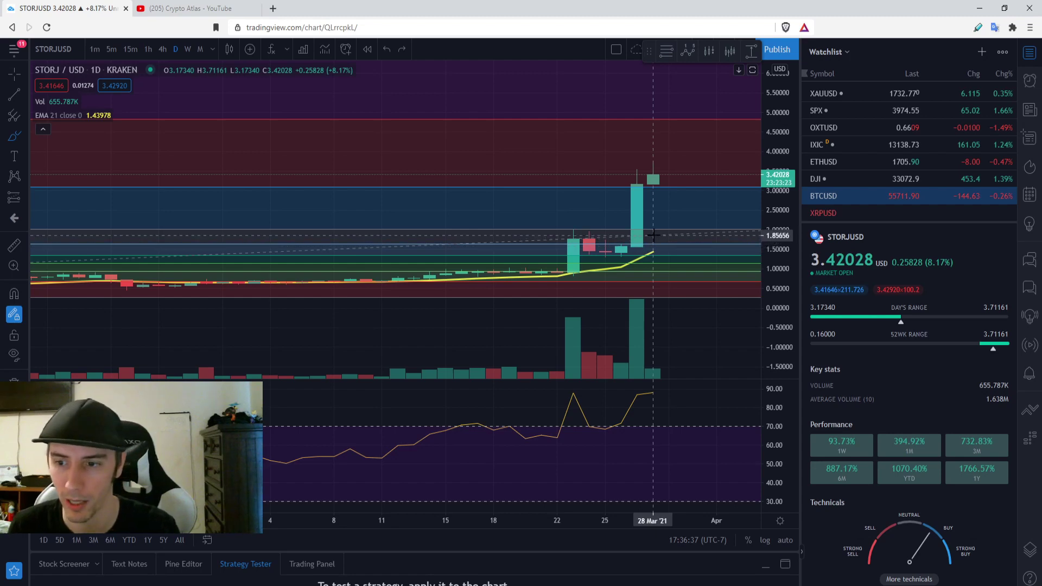
# Step: Circle the latest RSI peak near 90 with a yellow brush stroke
pyautogui.scroll(-2, 648, 256)
pyautogui.scroll(1, 645, 274)
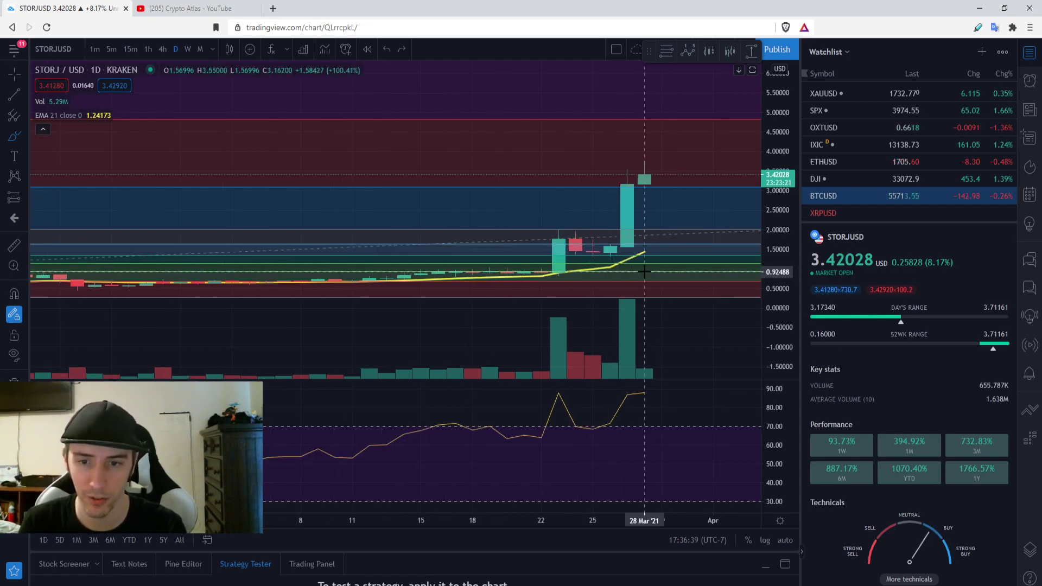
pyautogui.scroll(3, 643, 268)
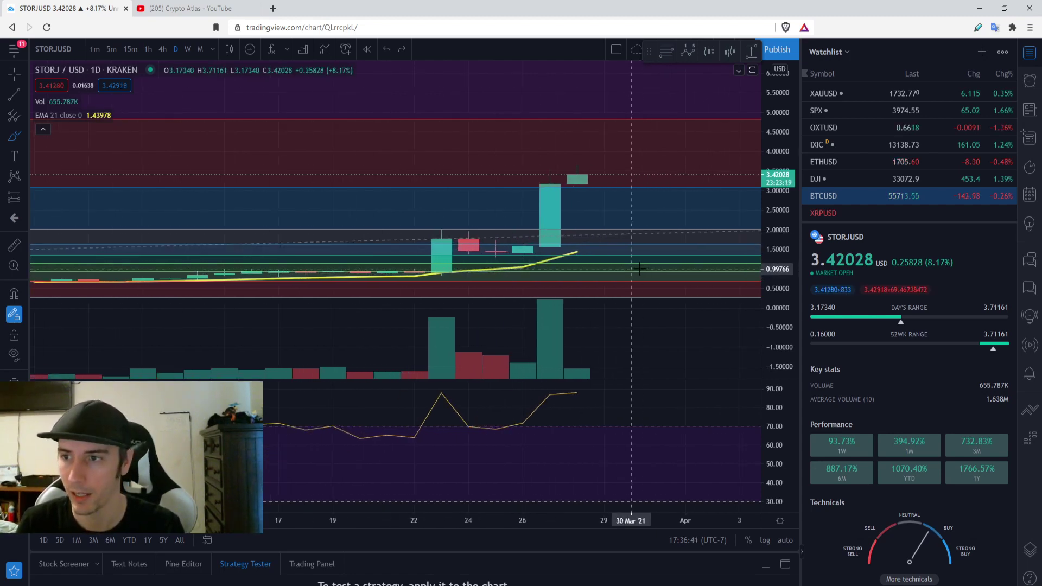
pyautogui.scroll(-2, 641, 267)
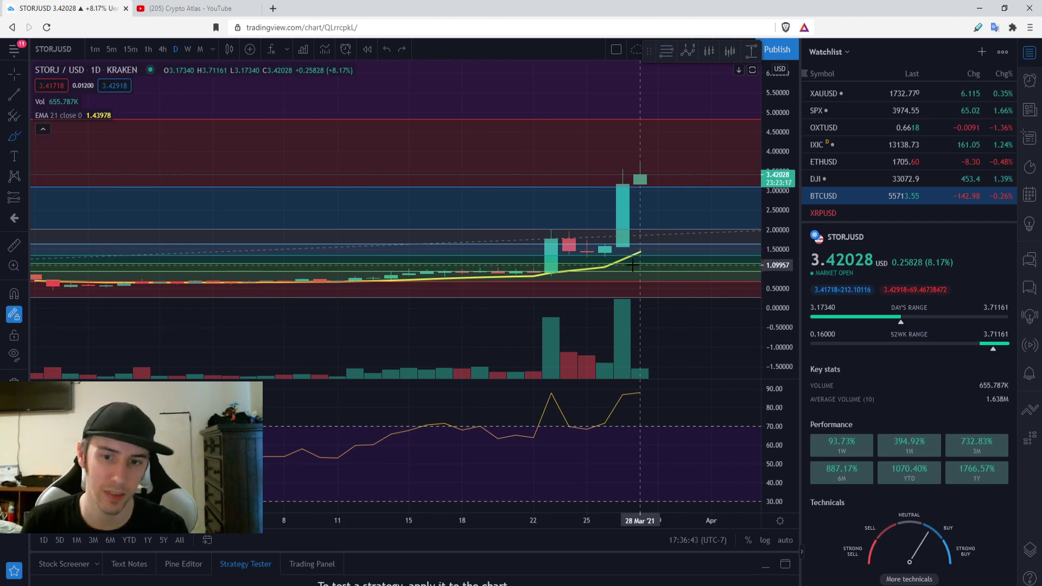
pyautogui.moveTo(638, 390)
pyautogui.mouseDown()
pyautogui.moveTo(606, 394)
pyautogui.moveTo(643, 391)
pyautogui.mouseUp()
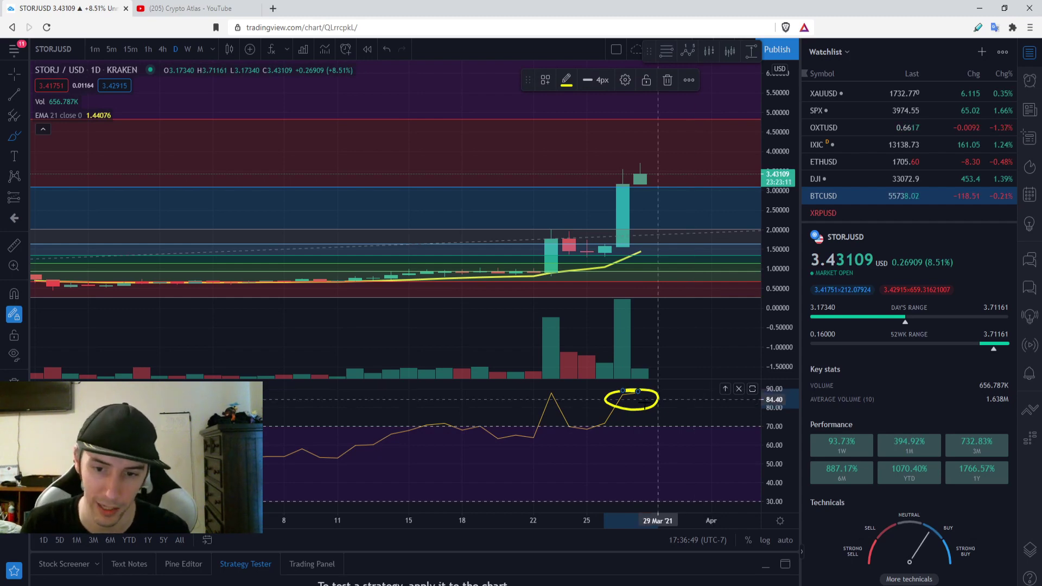
# Step: Delete the RSI peak circle and rescale the RSI pane, ending at 30–90
pyautogui.press('Delete')
pyautogui.moveTo(769, 400); pyautogui.dragTo(774, 466)
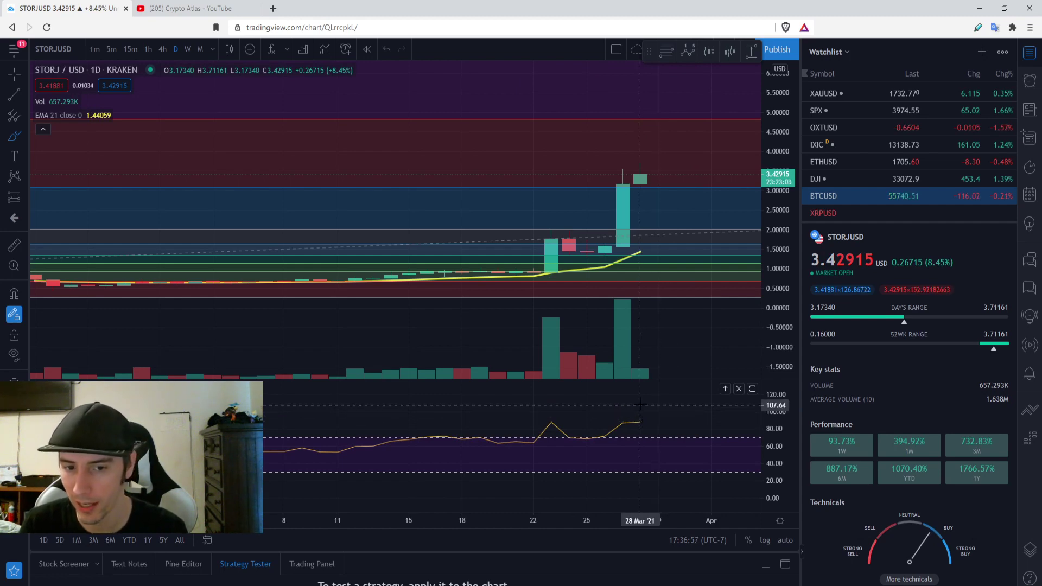
pyautogui.moveTo(770, 413); pyautogui.dragTo(766, 382)
# Step: Sketch yellow projected-rise strokes above the latest candles, removing each one afterward
pyautogui.moveTo(464, 250)
pyautogui.mouseDown()
pyautogui.moveTo(659, 124)
pyautogui.moveTo(676, 132)
pyautogui.moveTo(640, 197)
pyautogui.mouseUp()
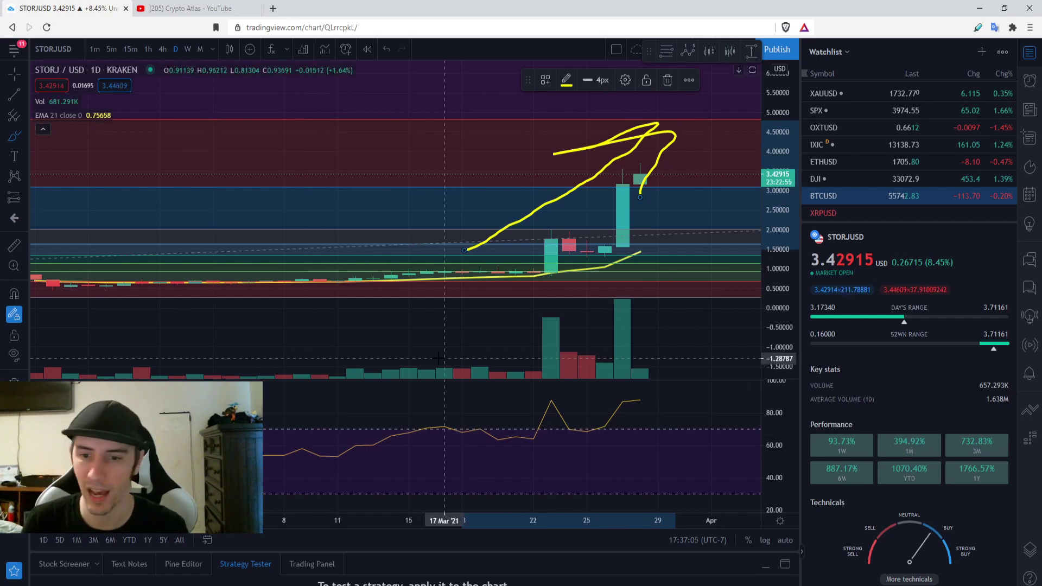
pyautogui.press('Delete')
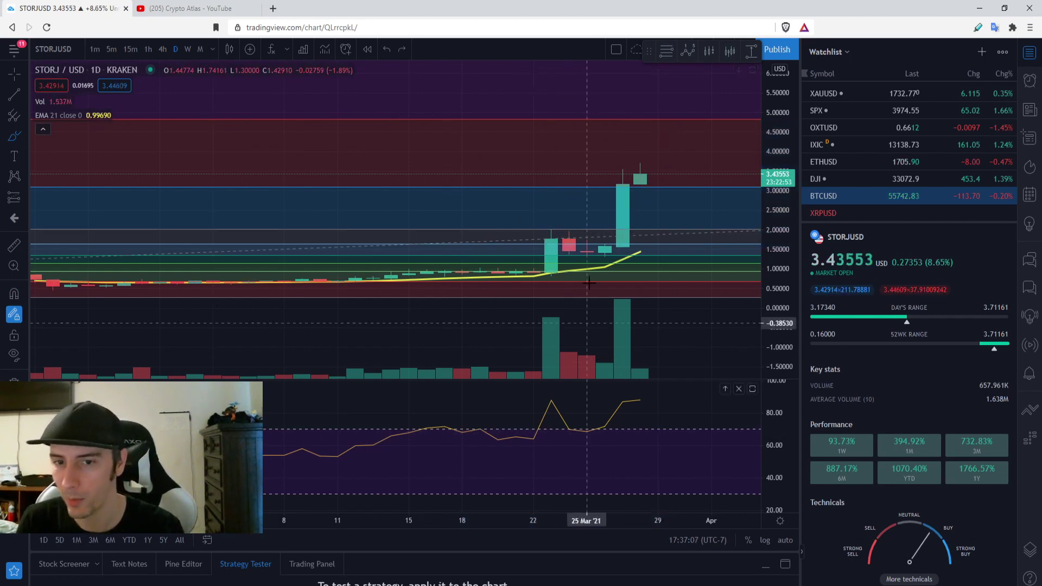
pyautogui.moveTo(570, 246); pyautogui.dragTo(654, 192)
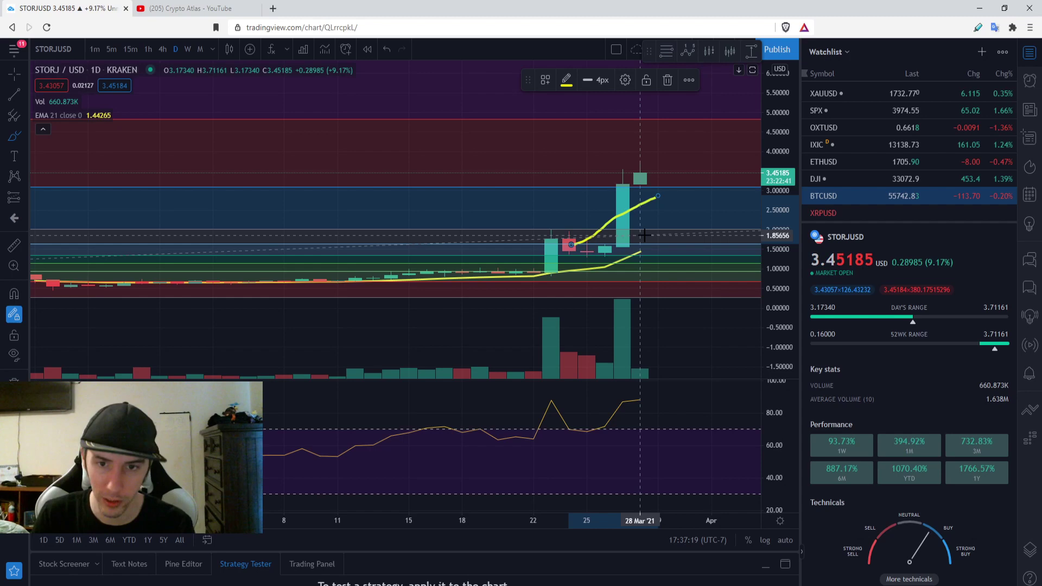
pyautogui.hotkey('ctrl', 'z')
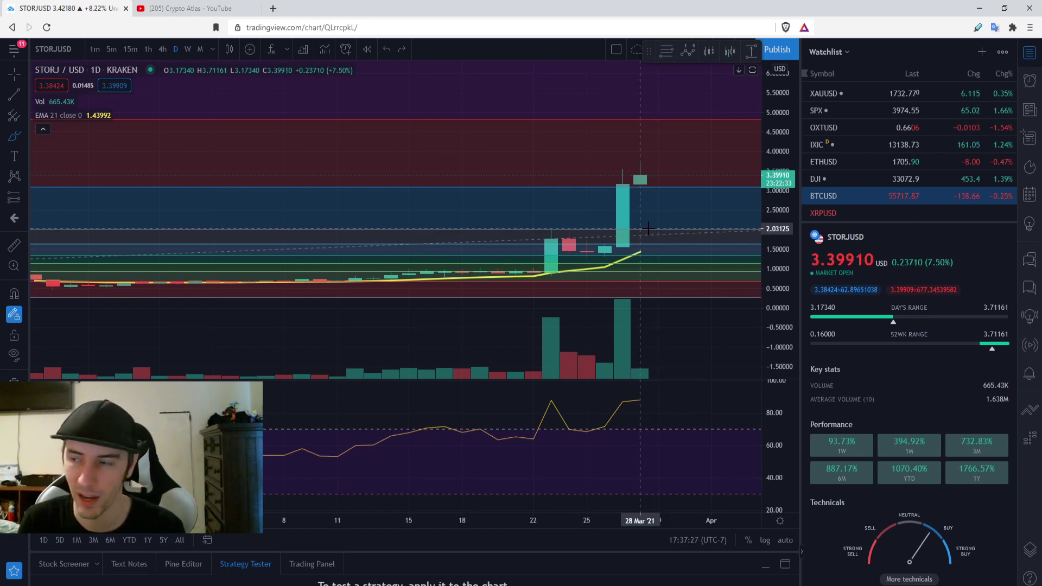
pyautogui.scroll(2, 643, 230)
pyautogui.scroll(1, 643, 230)
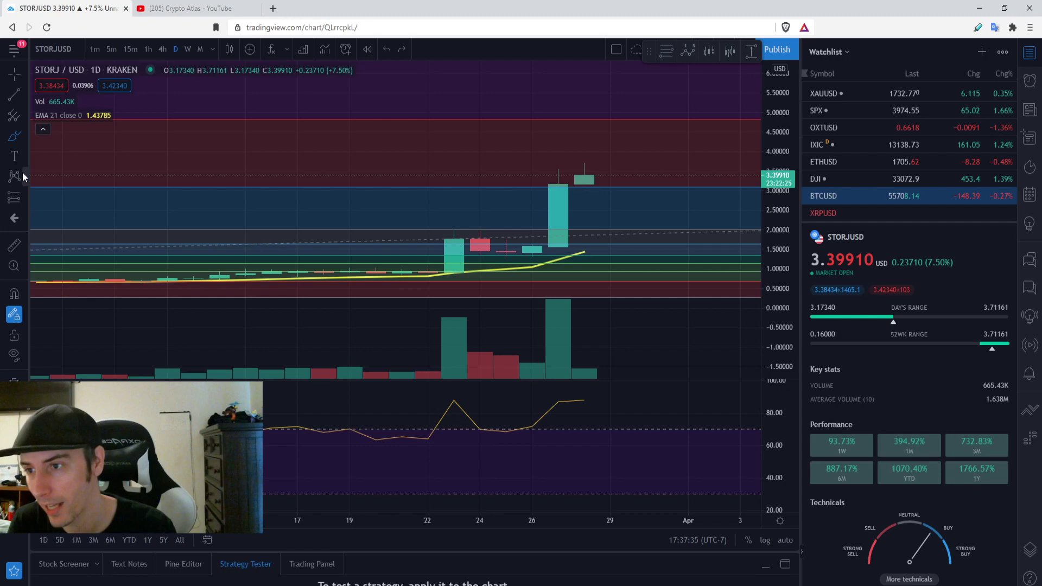
pyautogui.click(24, 197)
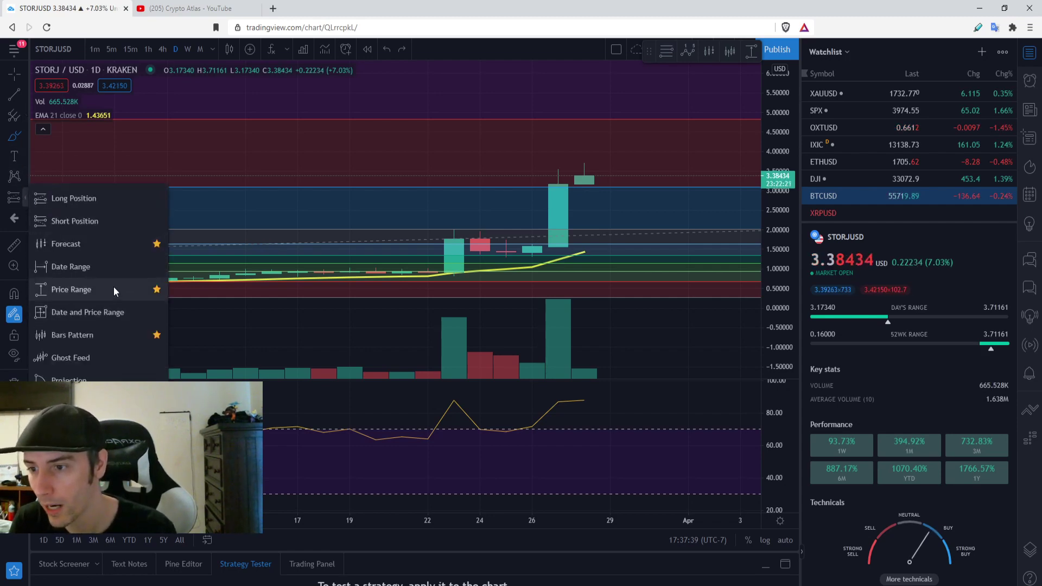
pyautogui.click(72, 290)
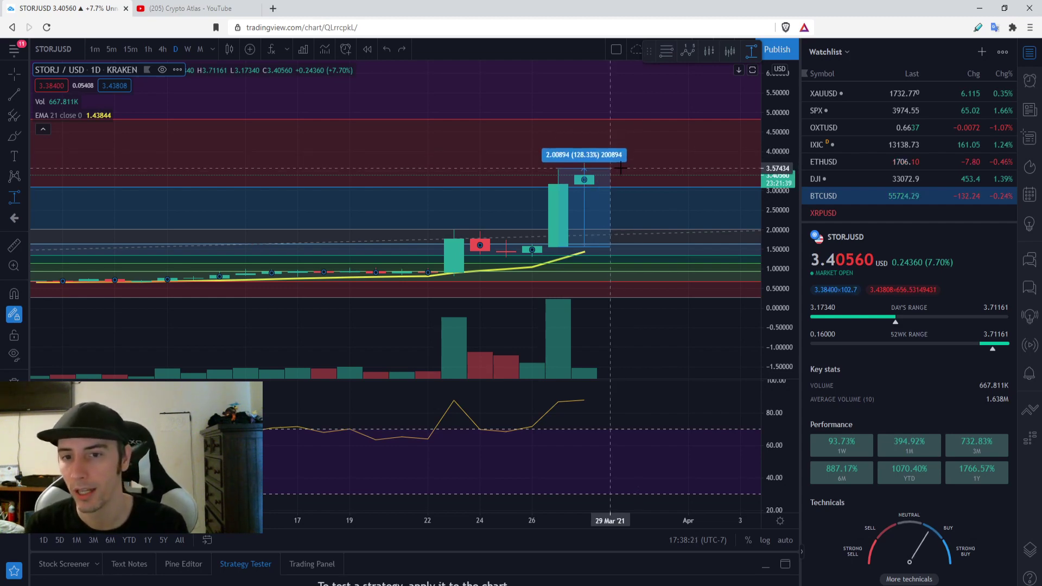
pyautogui.click(620, 169)
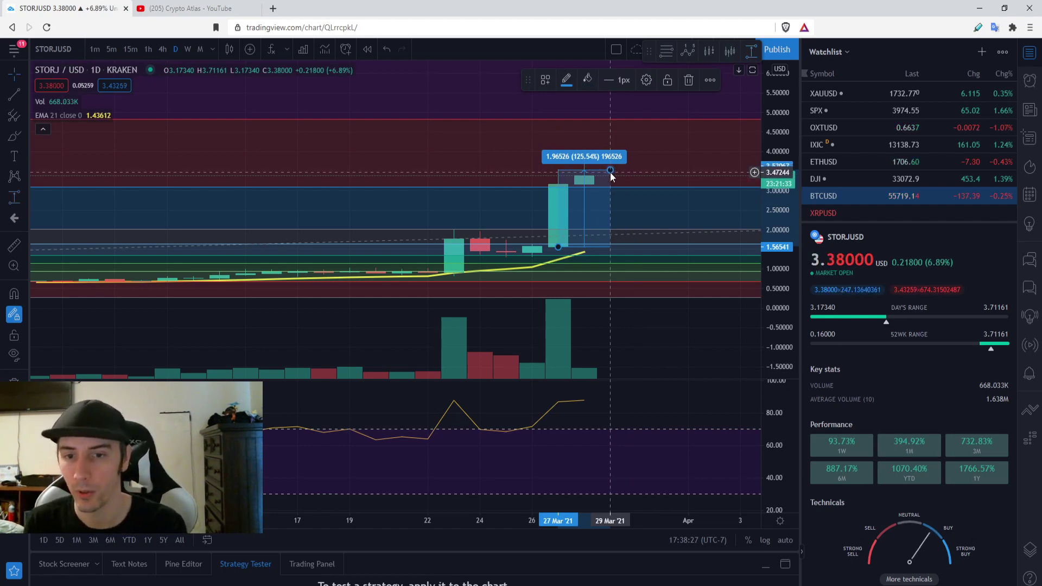
pyautogui.click(610, 172)
pyautogui.scroll(1, 592, 171)
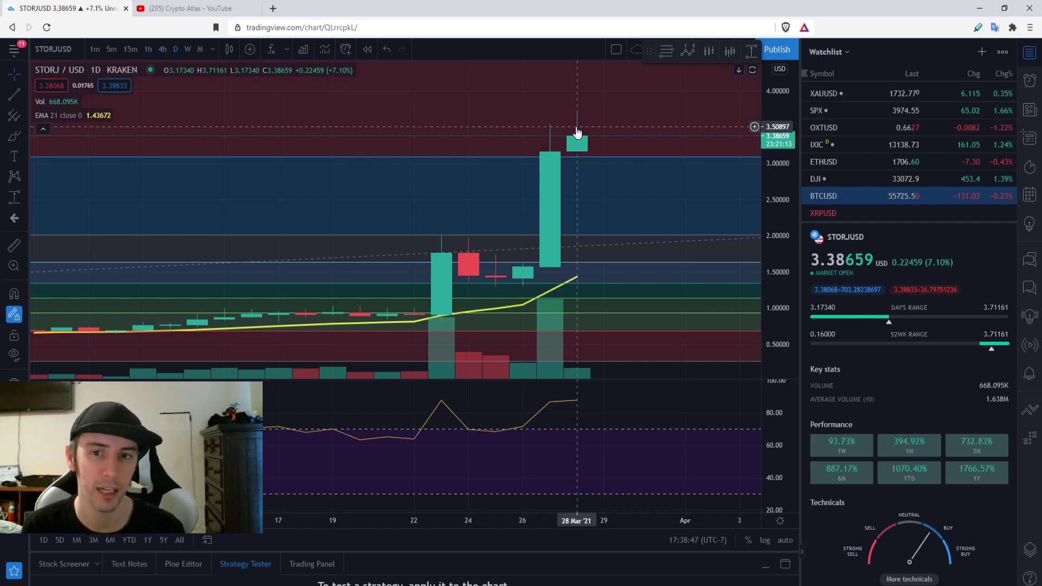
pyautogui.click(18, 135)
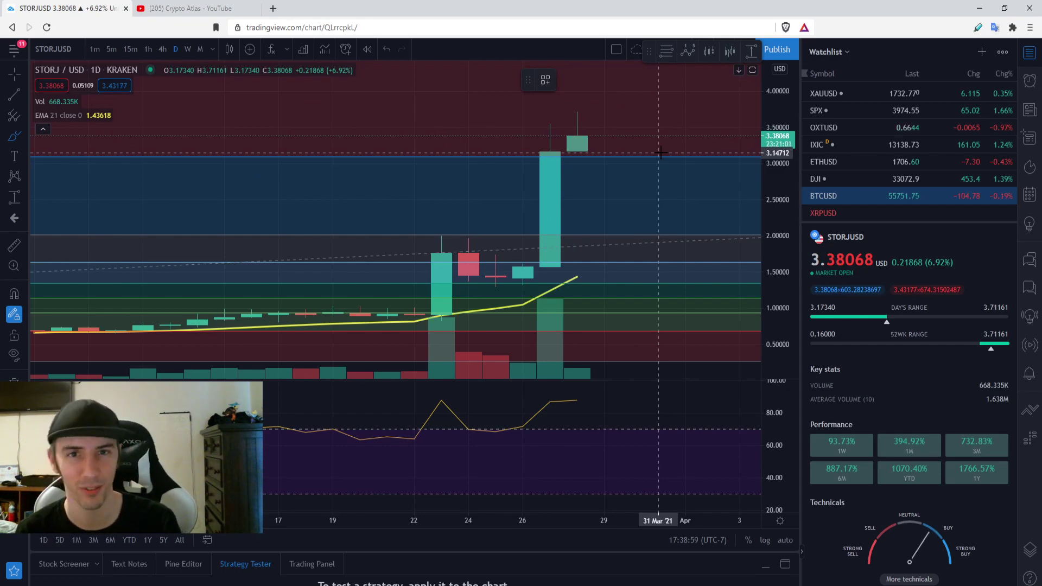
pyautogui.scroll(-1, 660, 152)
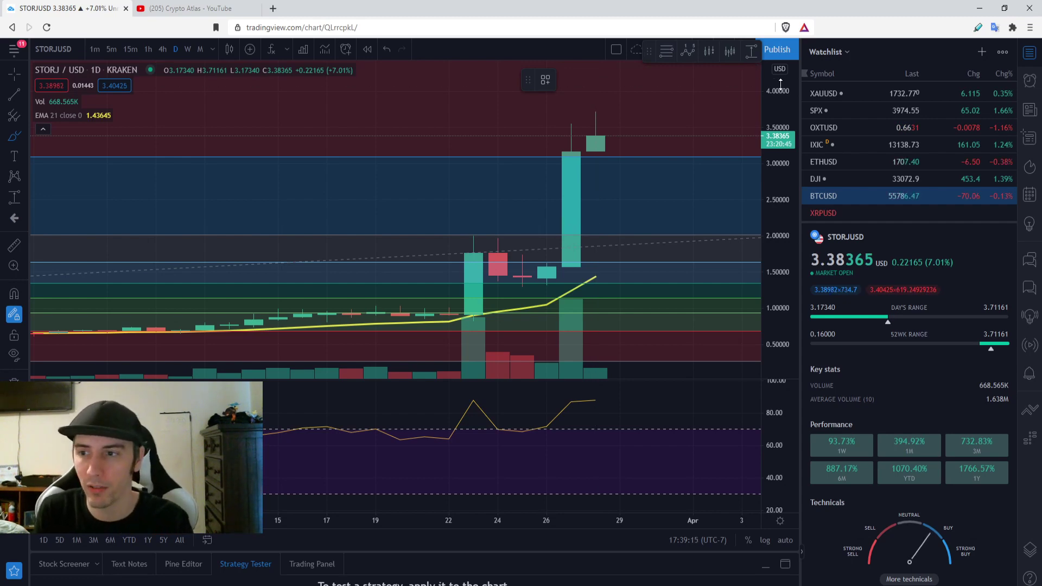
pyautogui.scroll(-1, 780, 84)
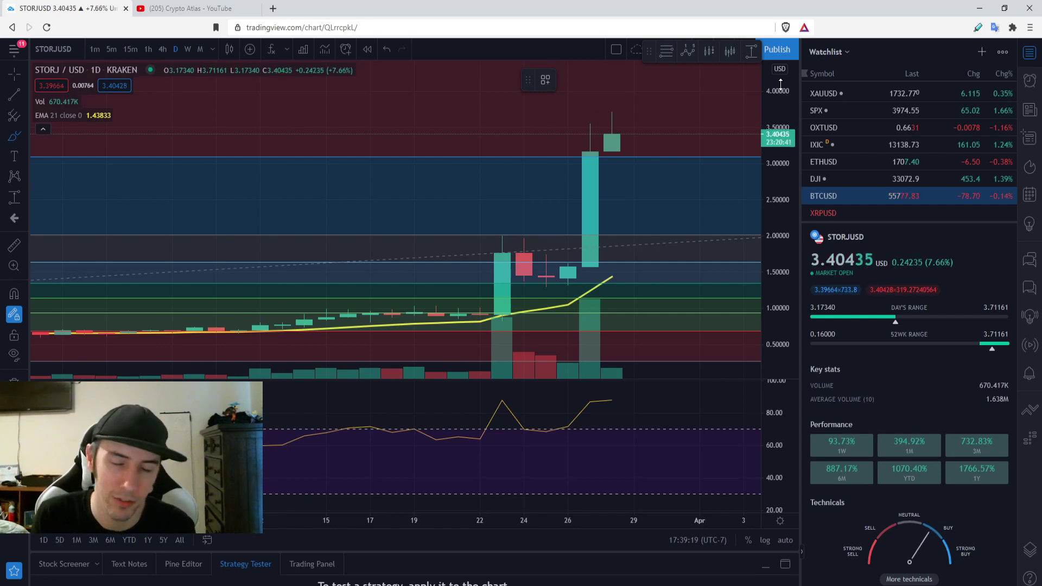
pyautogui.scroll(2, 778, 179)
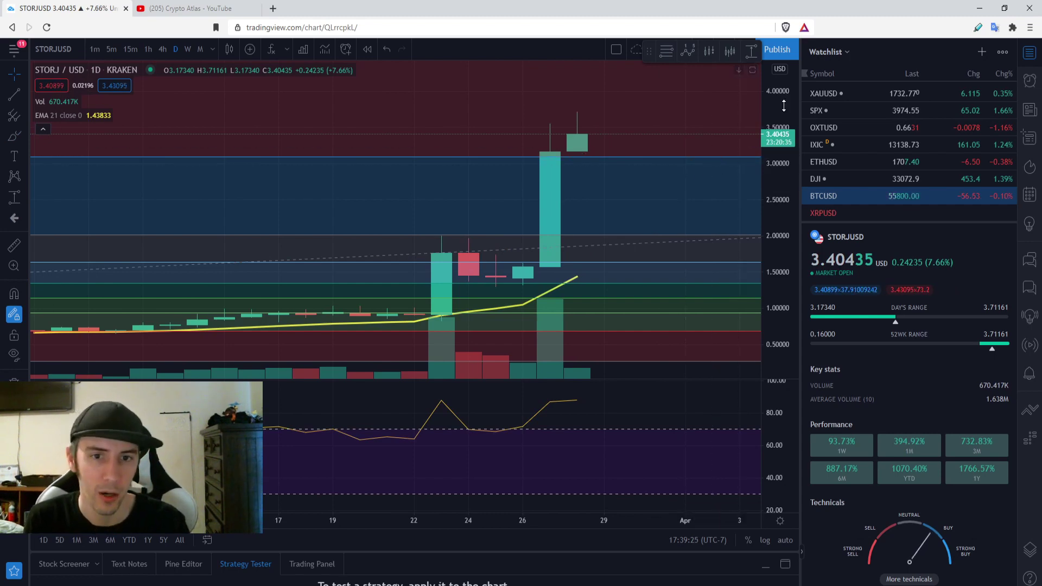
pyautogui.scroll(-3, 679, 160)
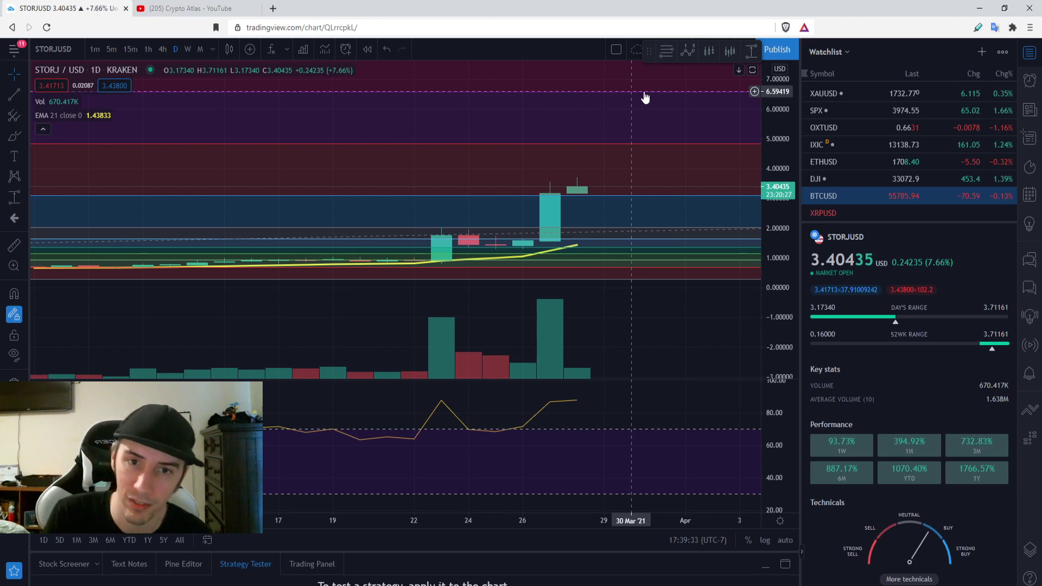
pyautogui.moveTo(782, 174); pyautogui.dragTo(765, 0)
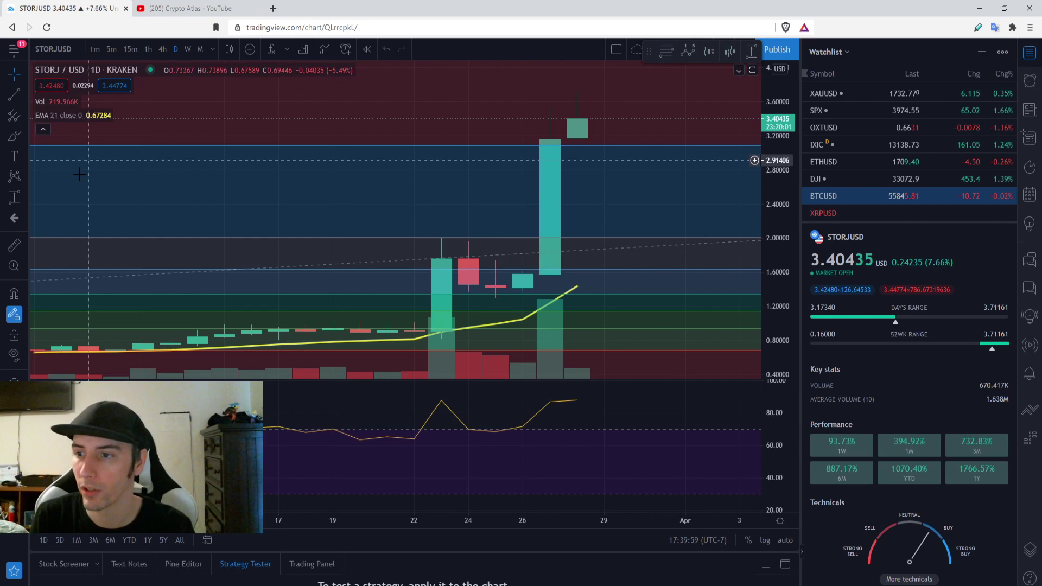
pyautogui.click(16, 138)
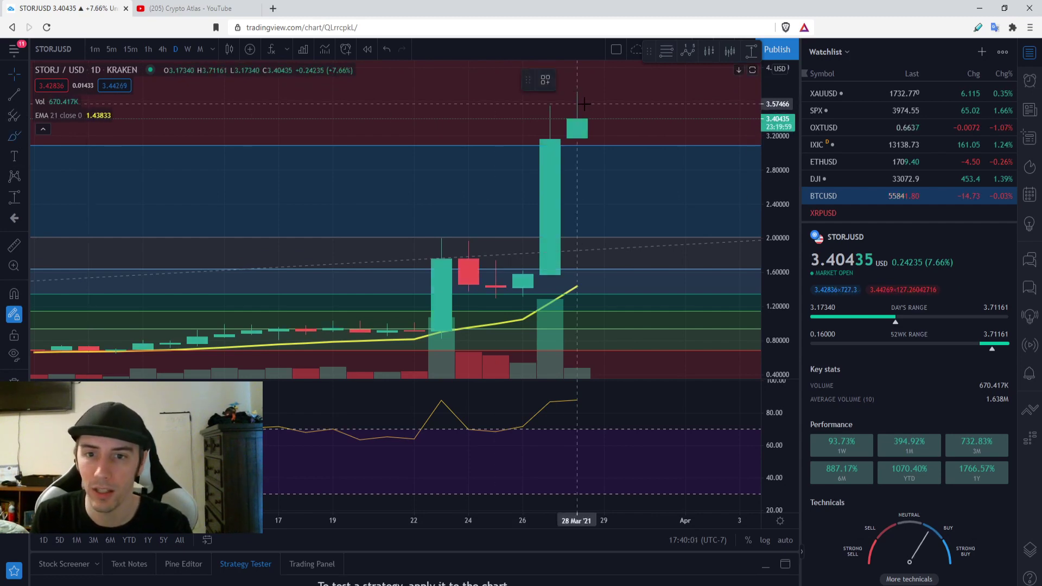
pyautogui.moveTo(578, 106); pyautogui.dragTo(579, 118)
pyautogui.press('Delete')
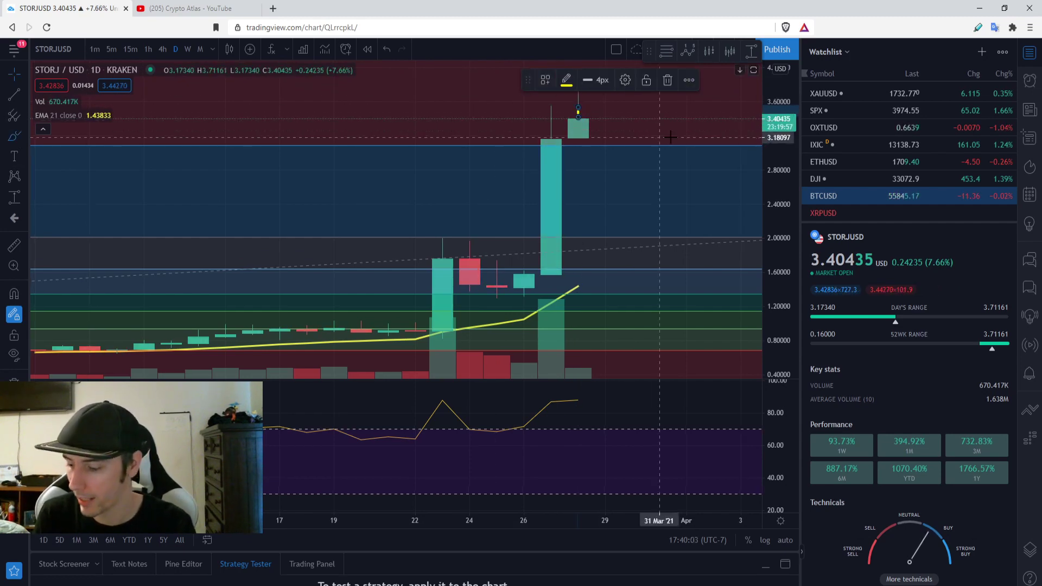
# Step: Review STORJ/USD on 15-minute candles, try and undo a vertical brush mark, then return to daily
pyautogui.click(130, 51)
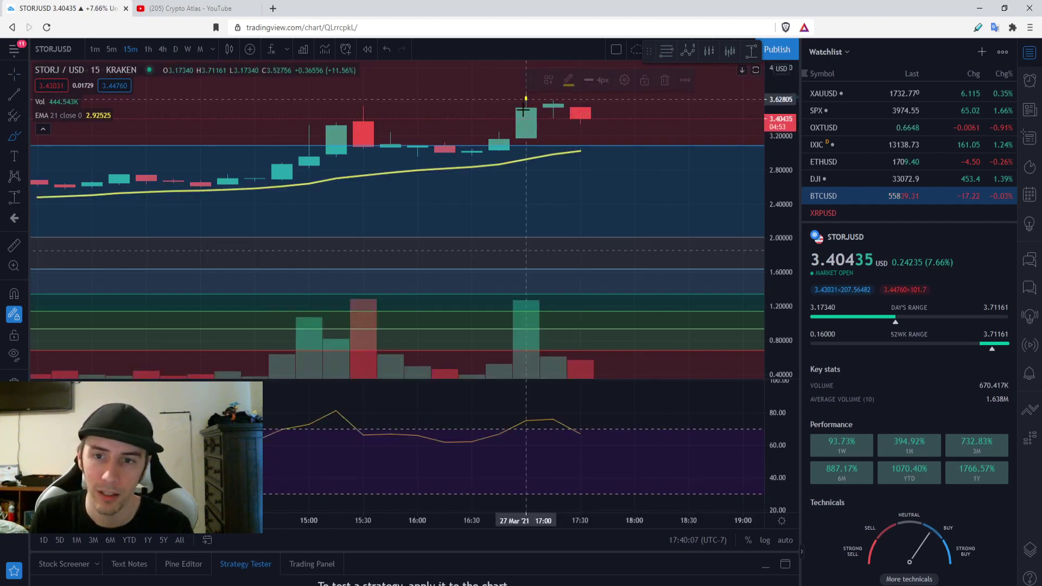
pyautogui.press('ctrl')
pyautogui.moveTo(580, 108); pyautogui.dragTo(580, 136)
pyautogui.hotkey('ctrl', 'z')
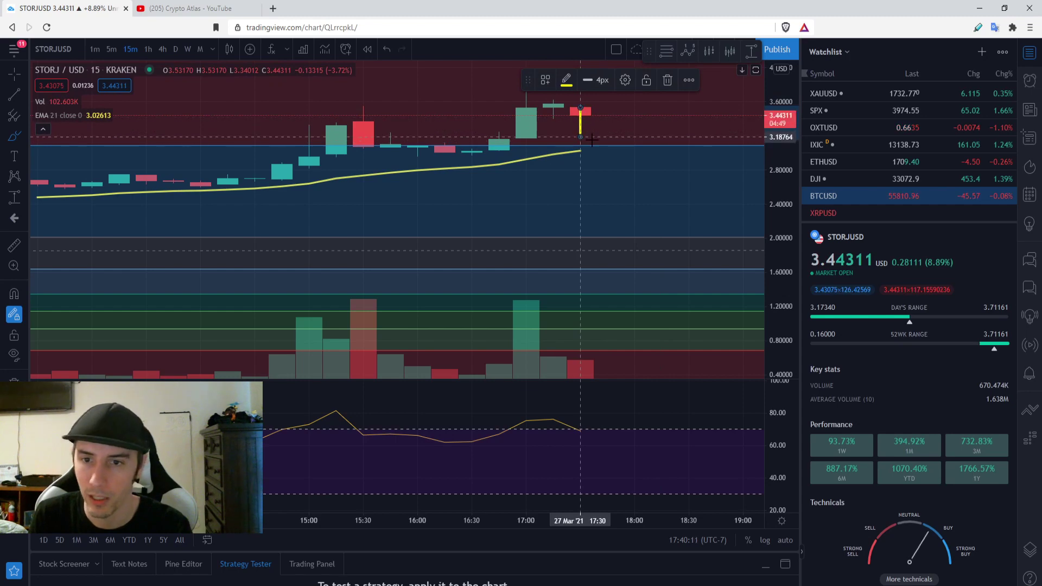
pyautogui.scroll(-5, 676, 165)
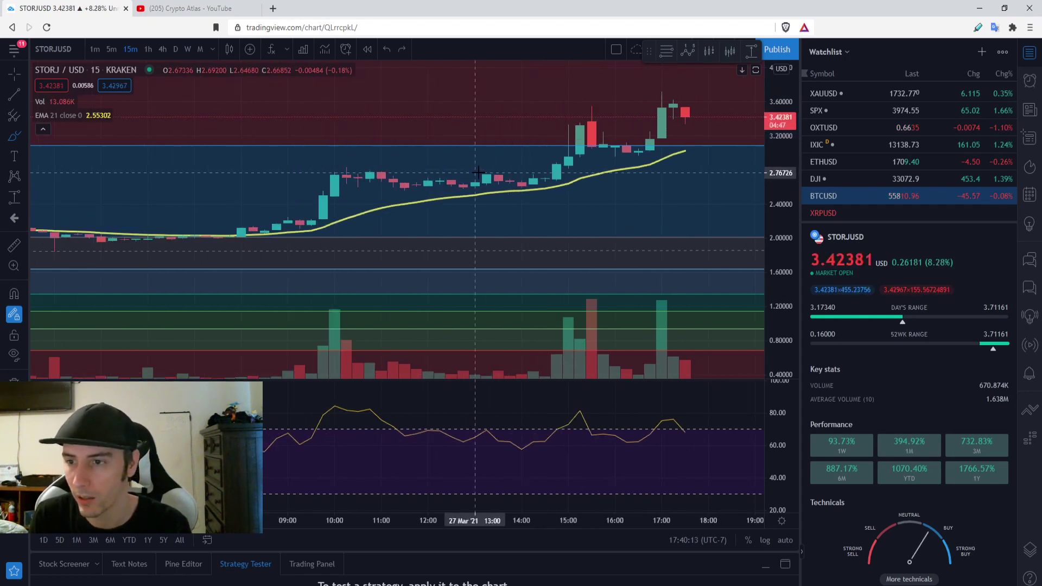
pyautogui.click(174, 49)
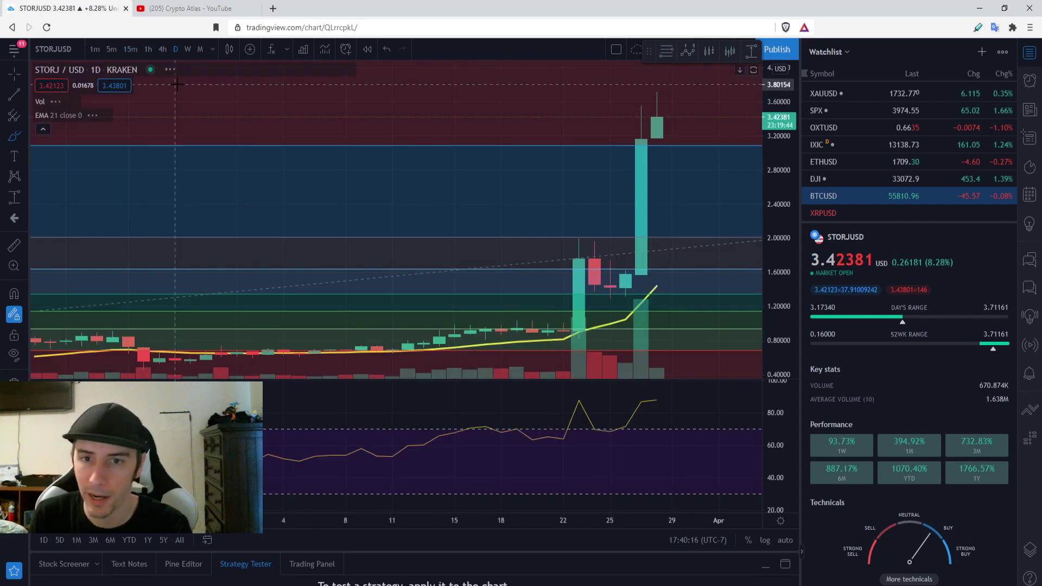
pyautogui.click(53, 49)
pyautogui.write('OXTYUSD')
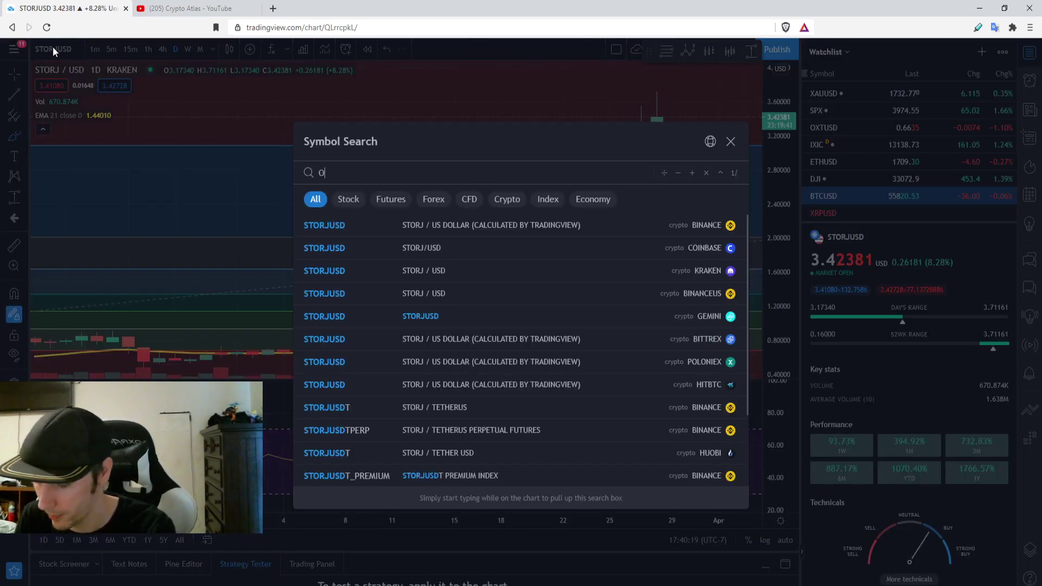
pyautogui.press('BackSpace')
pyautogui.press('BackSpace')
pyautogui.press('BackSpace')
pyautogui.press('BackSpace')
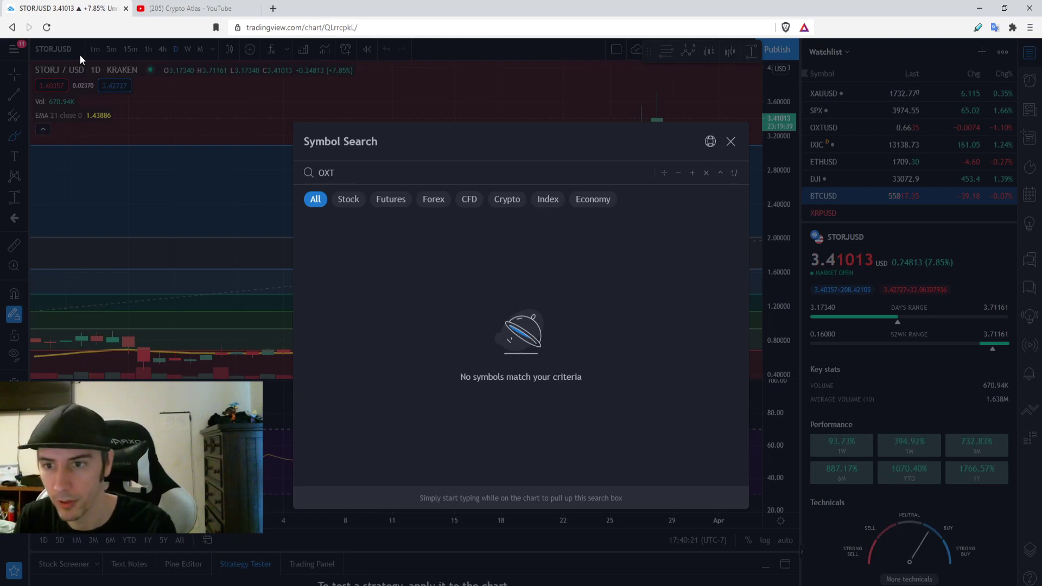
pyautogui.write('USD')
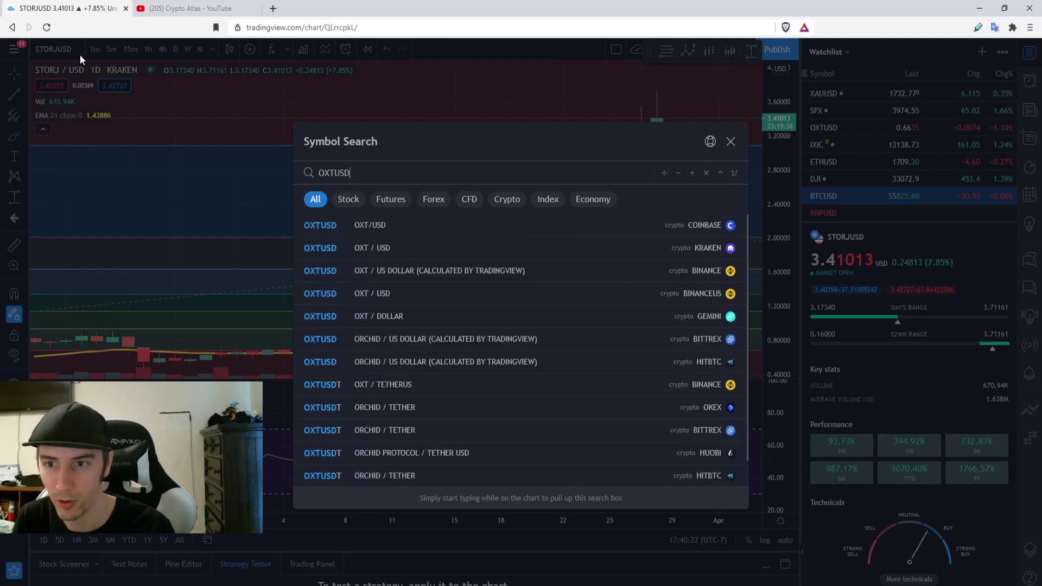
pyautogui.click(529, 223)
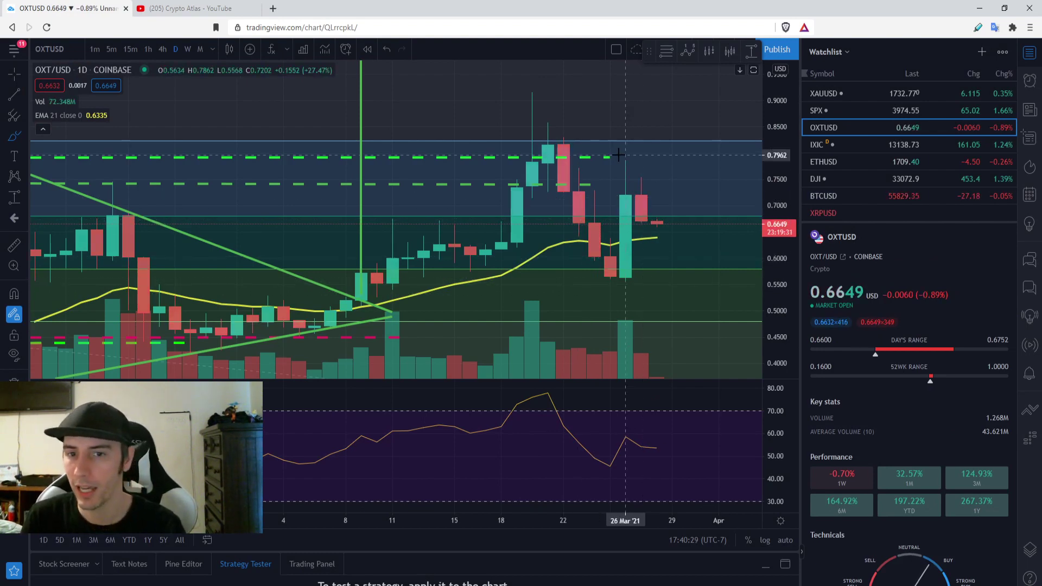
pyautogui.scroll(3, 651, 206)
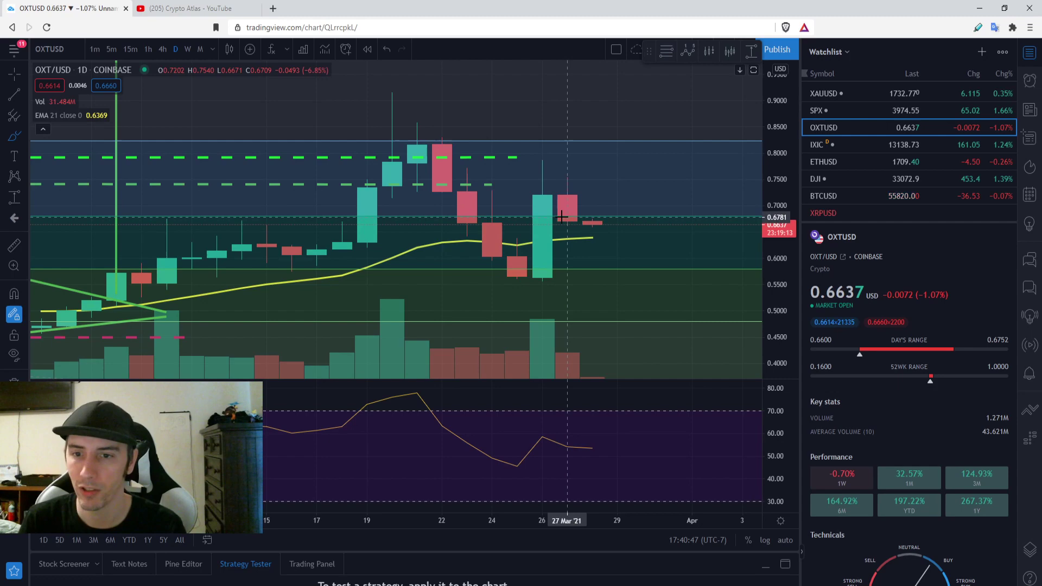
# Step: Sketch and undo a yellow projection from the 26 Mar candle, then stretch and reset the price scale
pyautogui.moveTo(546, 212); pyautogui.dragTo(668, 160)
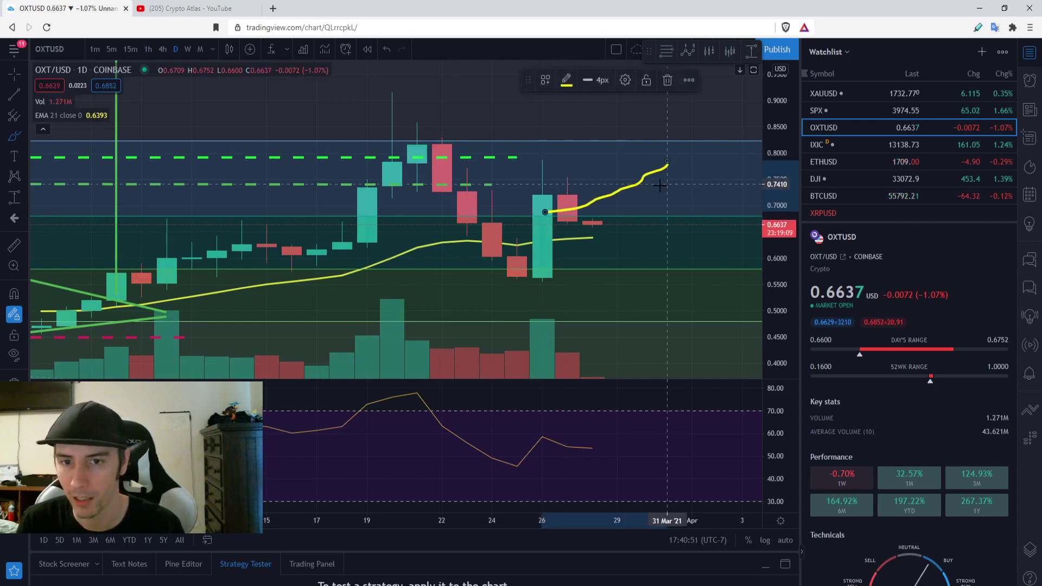
pyautogui.hotkey('ctrl', 'z')
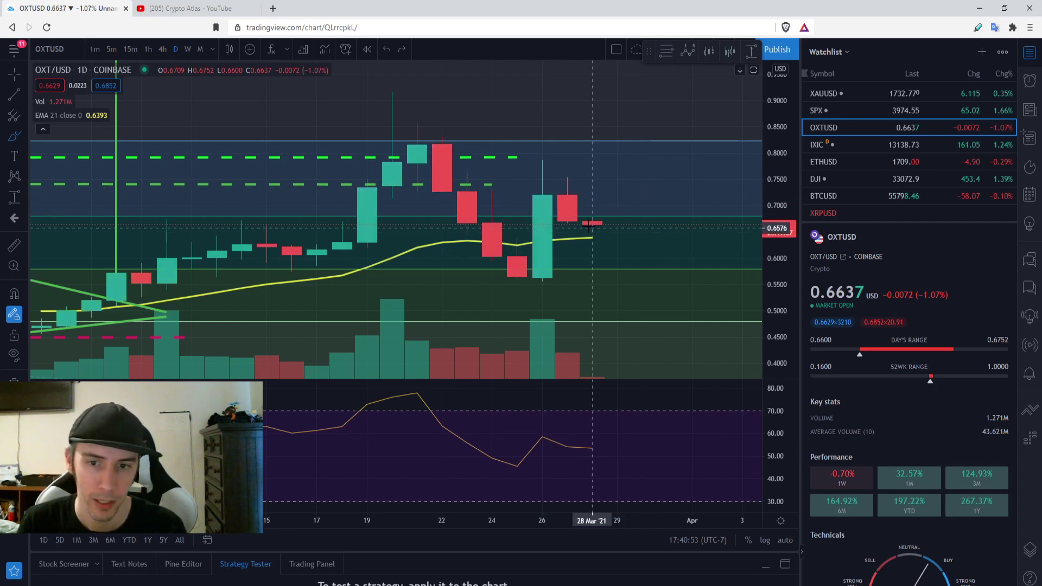
pyautogui.moveTo(785, 275); pyautogui.dragTo(786, 244)
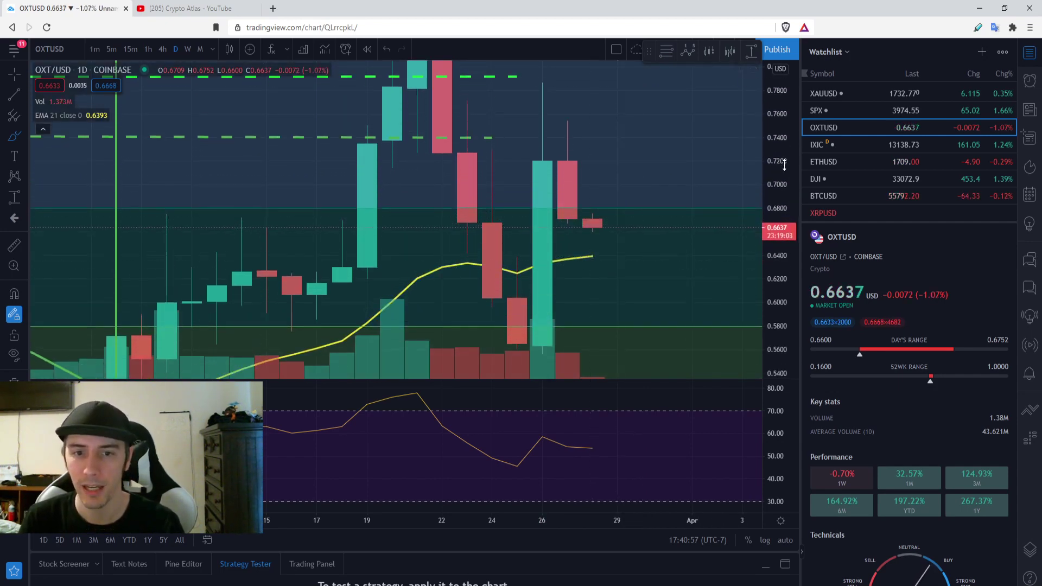
pyautogui.hotkey('alt', 'r')
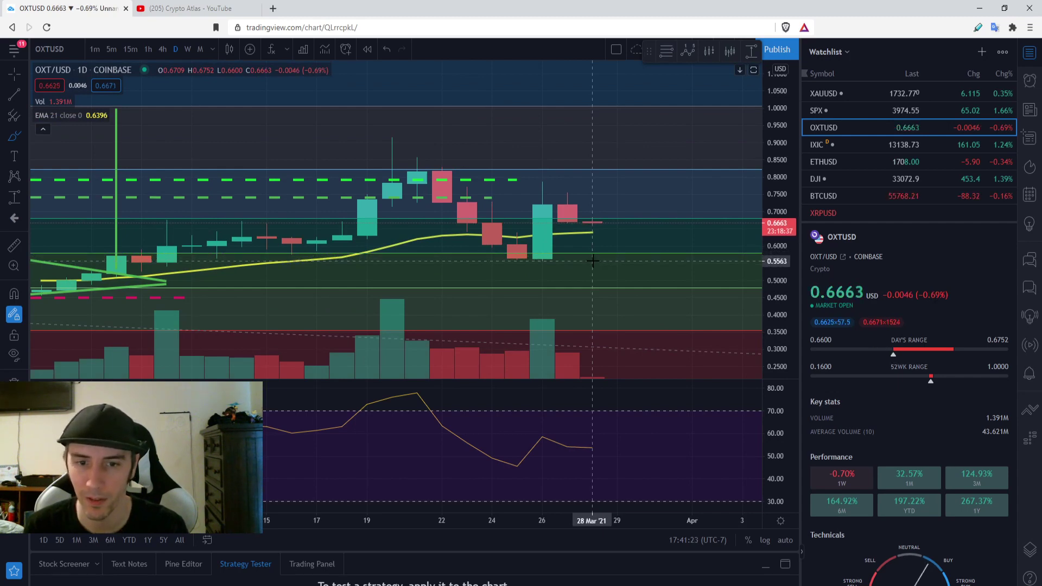
pyautogui.moveTo(593, 261); pyautogui.dragTo(141, 270)
pyautogui.hotkey('ctrl', 'z')
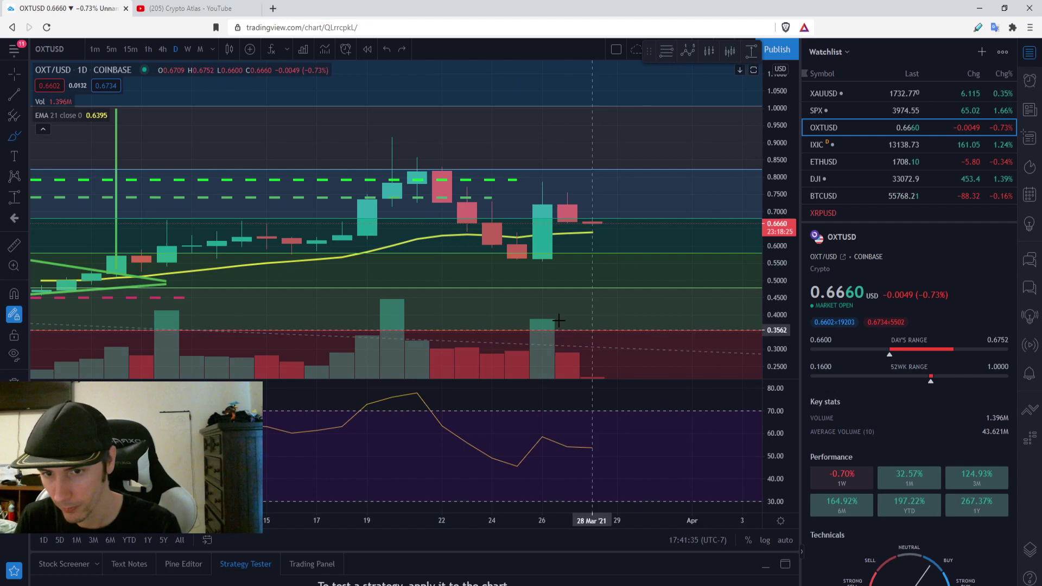
pyautogui.moveTo(567, 338); pyautogui.dragTo(567, 358)
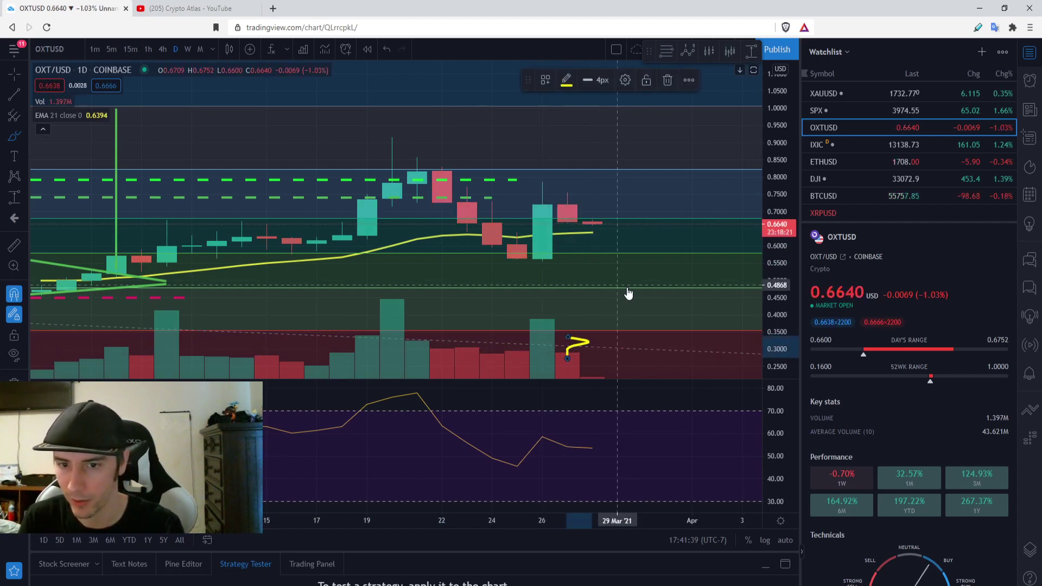
pyautogui.press('Delete')
pyautogui.moveTo(567, 195); pyautogui.dragTo(567, 223)
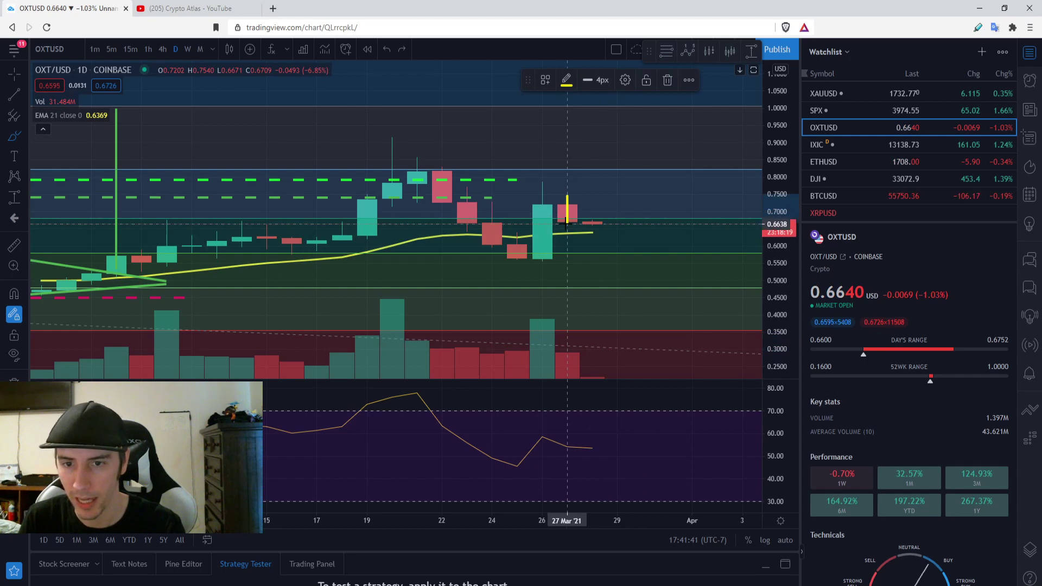
pyautogui.press('Delete')
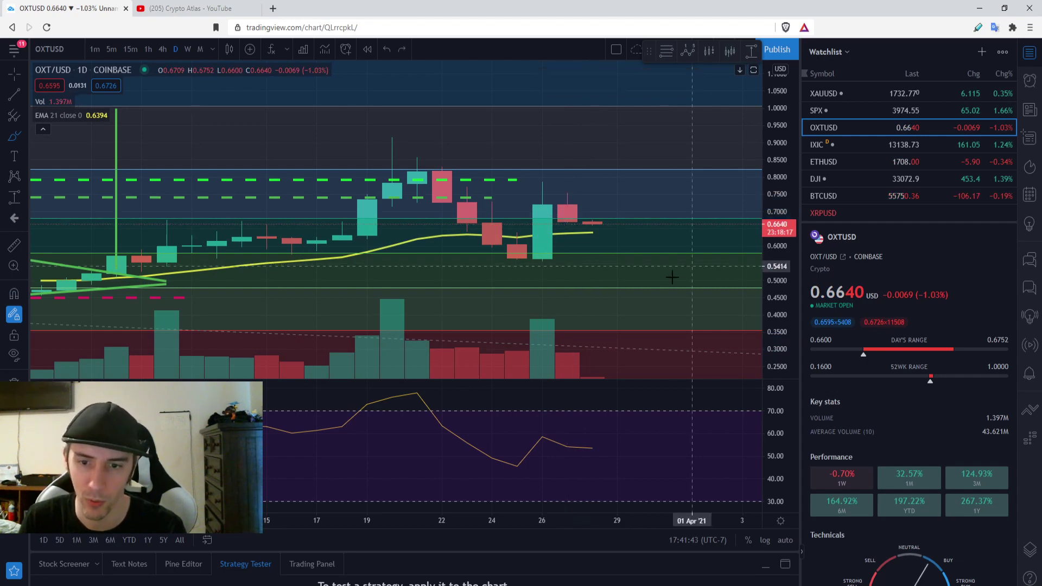
pyautogui.moveTo(589, 353)
pyautogui.mouseDown()
pyautogui.moveTo(624, 310)
pyautogui.moveTo(642, 306)
pyautogui.mouseUp()
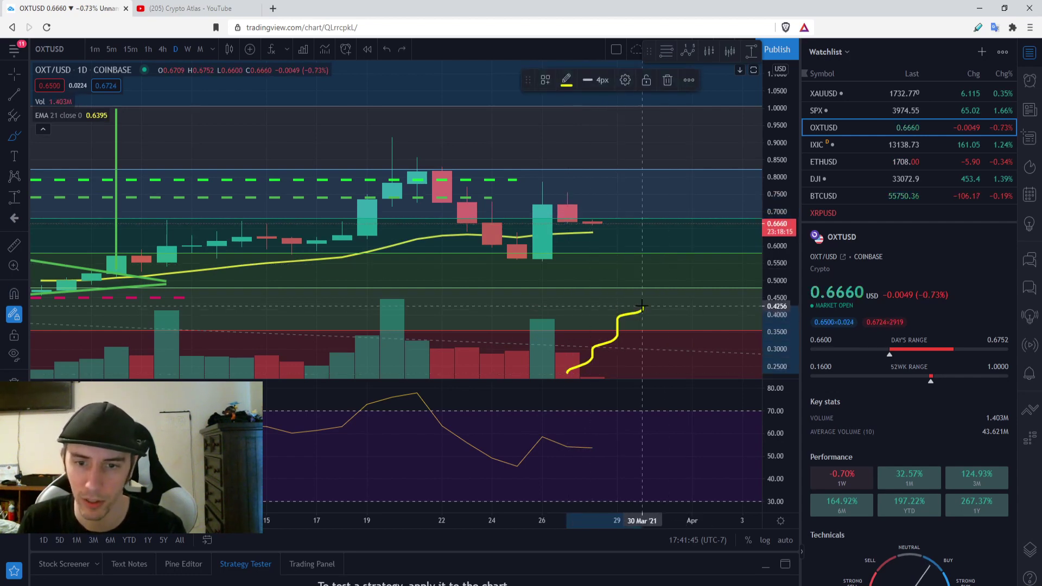
pyautogui.press('Delete')
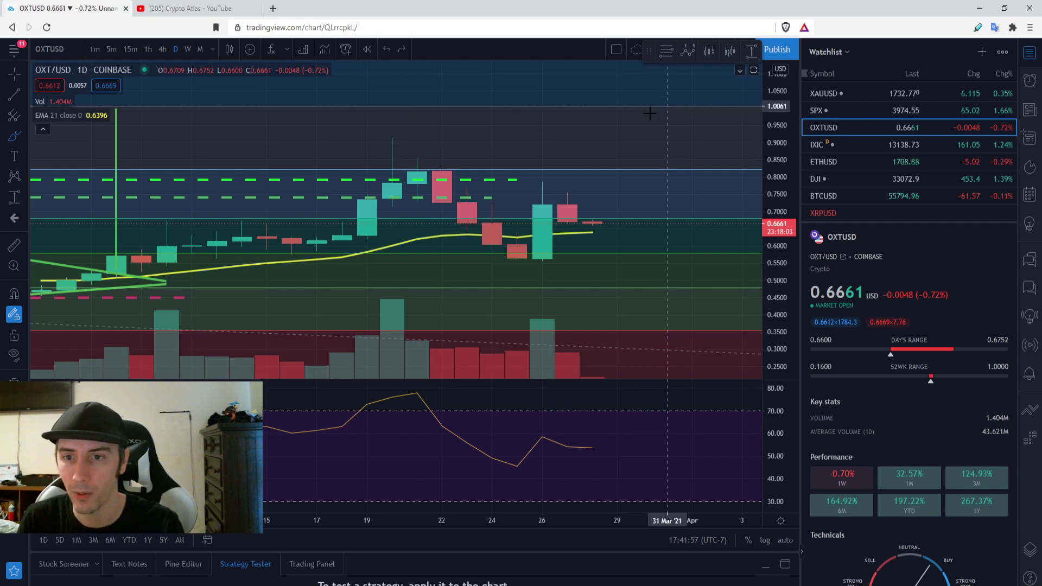
pyautogui.moveTo(602, 103)
pyautogui.mouseDown()
pyautogui.moveTo(569, 120)
pyautogui.moveTo(593, 104)
pyautogui.mouseUp()
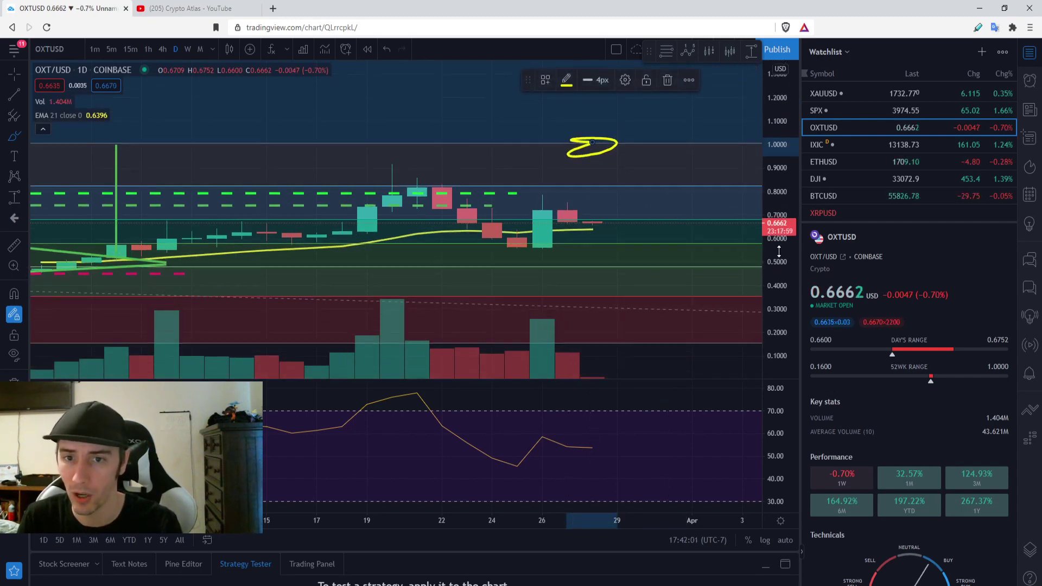
pyautogui.press('ctrl')
pyautogui.scroll(-5, 688, 233)
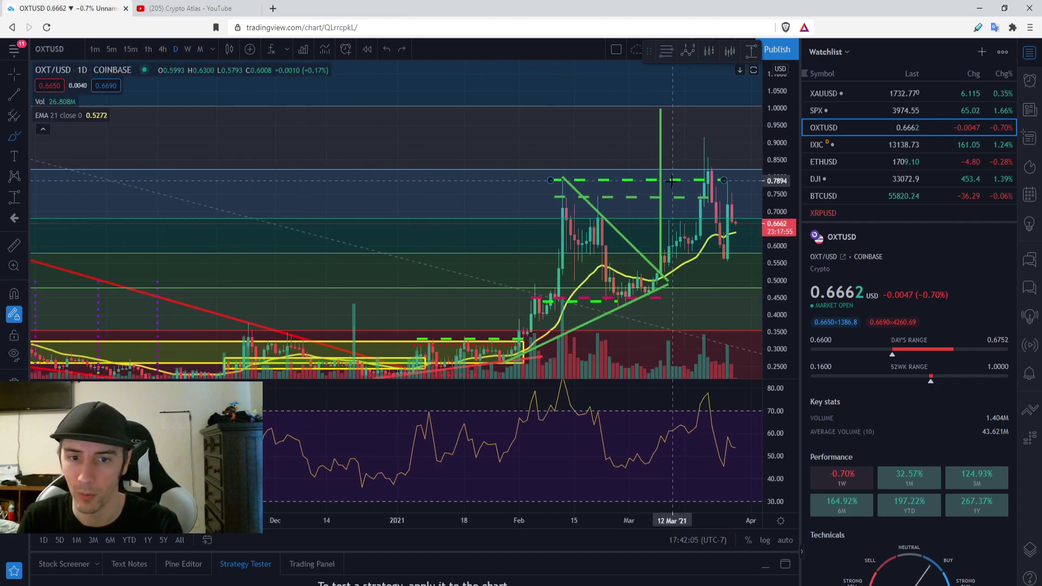
pyautogui.scroll(5, 670, 193)
pyautogui.scroll(3, 670, 194)
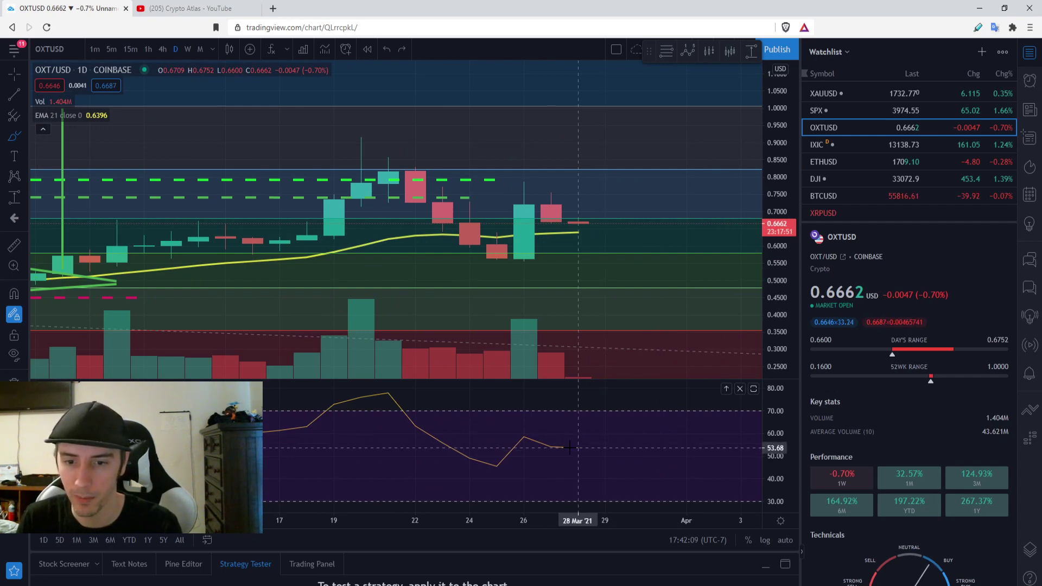
pyautogui.moveTo(578, 446); pyautogui.dragTo(610, 437)
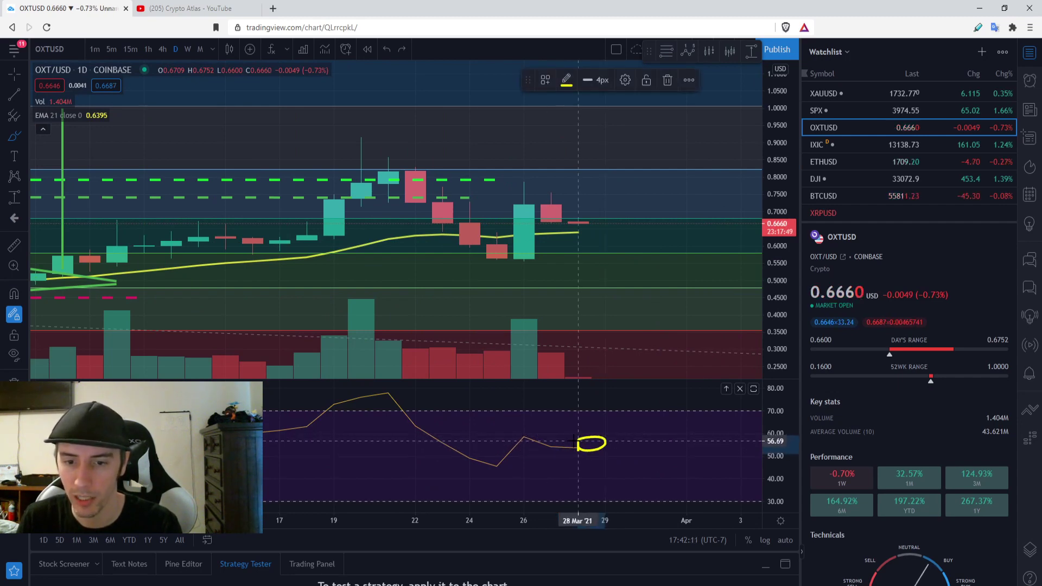
pyautogui.hotkey('ctrl', 'z')
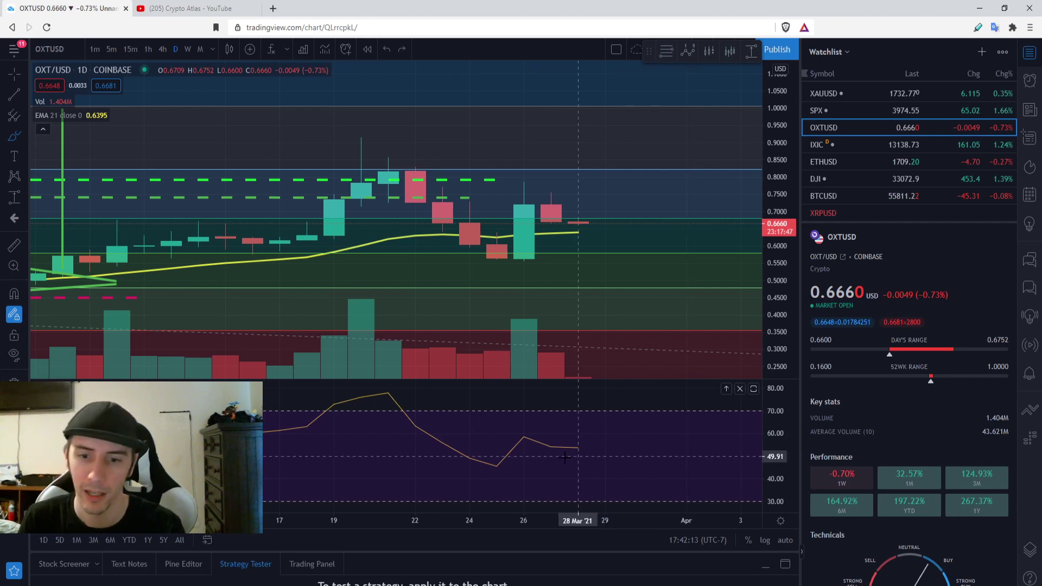
pyautogui.moveTo(578, 448); pyautogui.dragTo(632, 419)
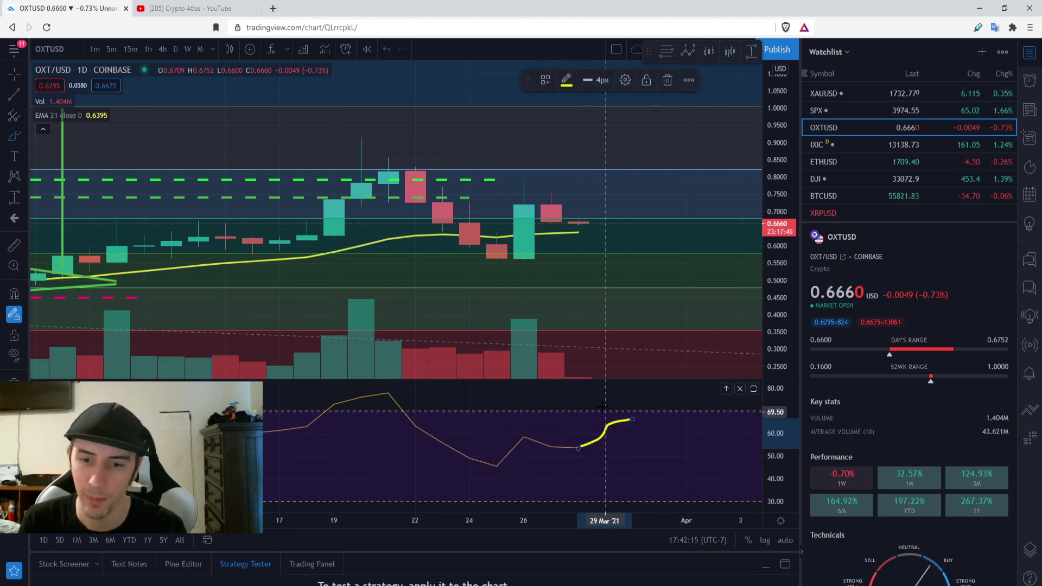
pyautogui.hotkey('ctrl', 'z')
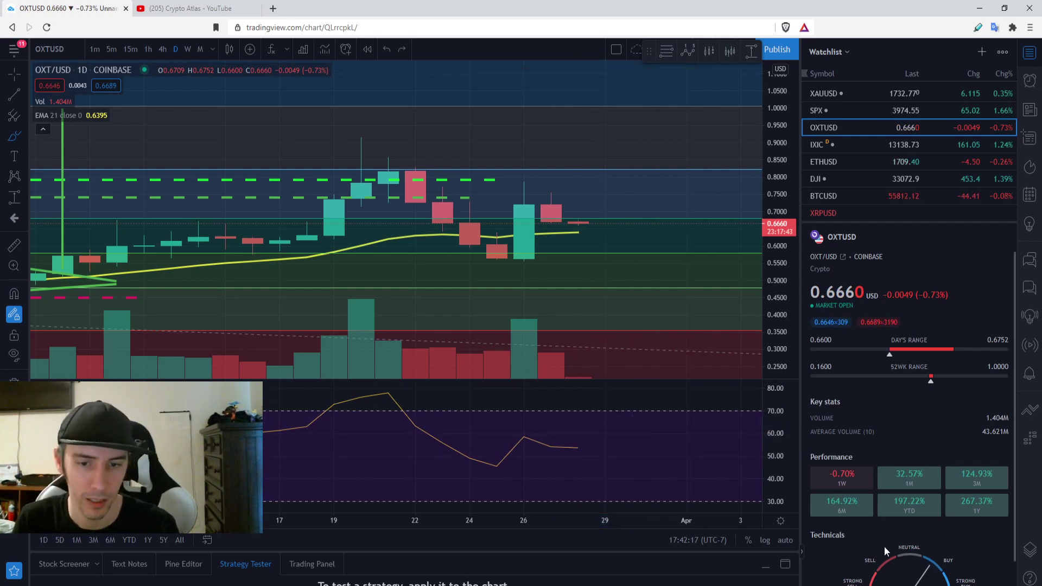
pyautogui.scroll(-3, 632, 271)
pyautogui.scroll(-1, 916, 481)
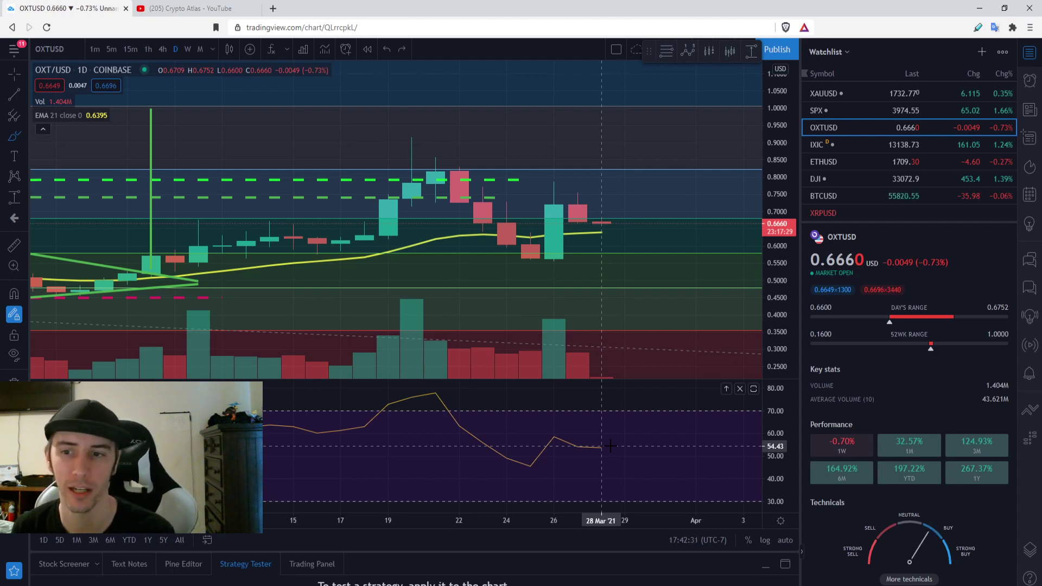
pyautogui.scroll(-5, 608, 439)
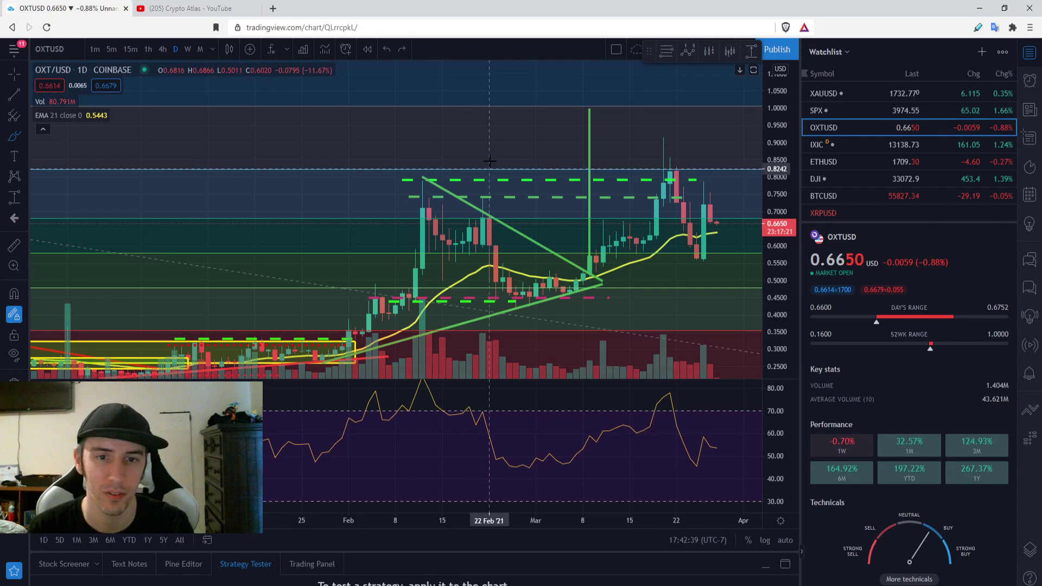
pyautogui.scroll(-5, 428, 227)
pyautogui.scroll(5, 428, 227)
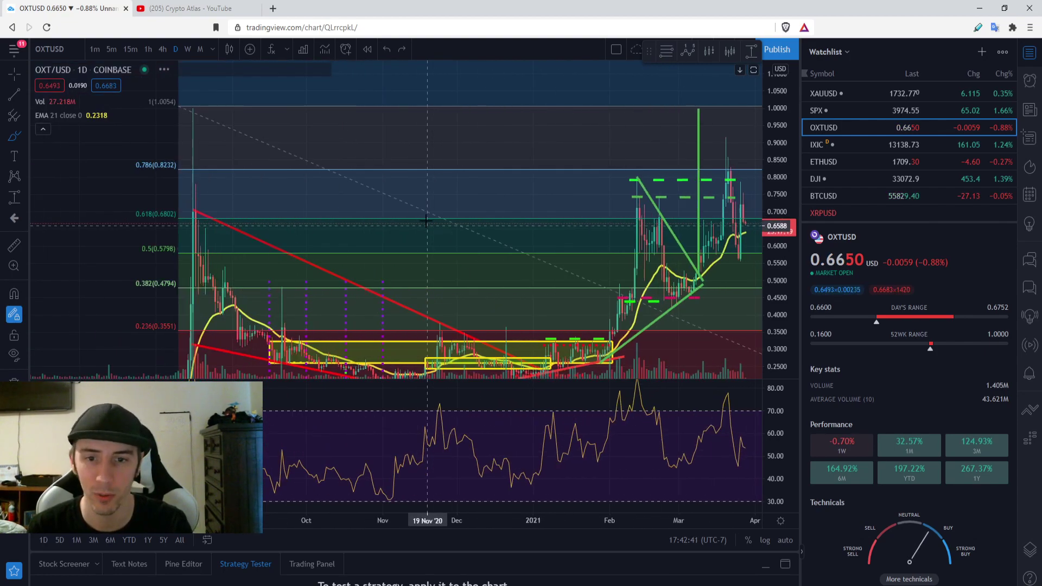
pyautogui.scroll(4, 487, 189)
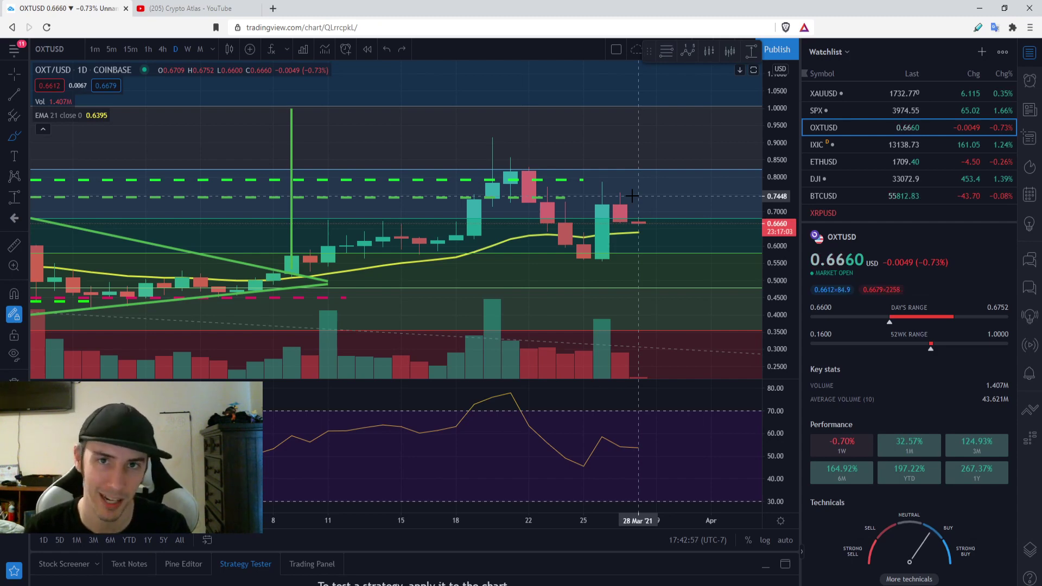
pyautogui.scroll(2, 632, 196)
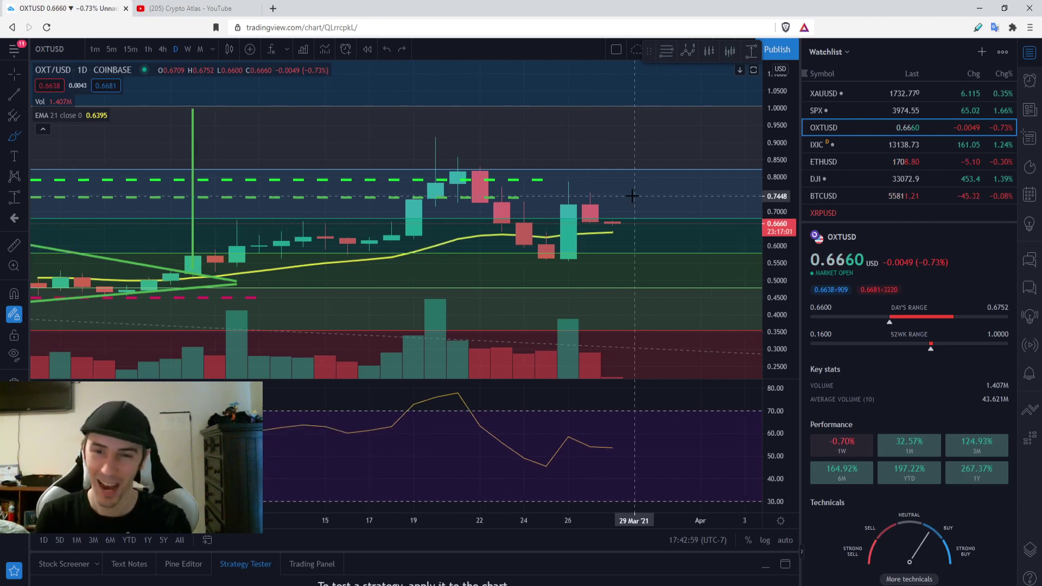
pyautogui.scroll(-3, 632, 195)
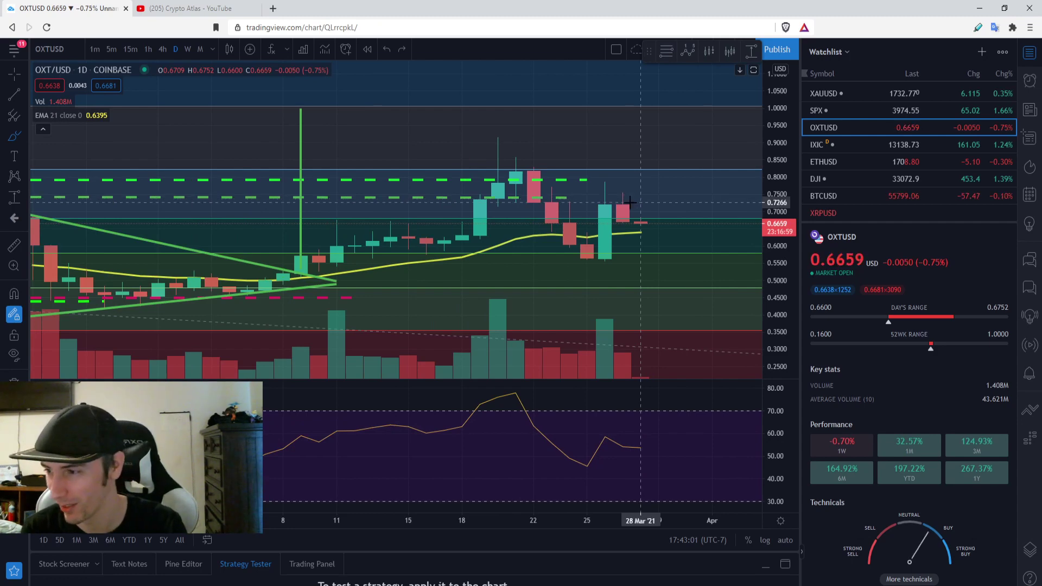